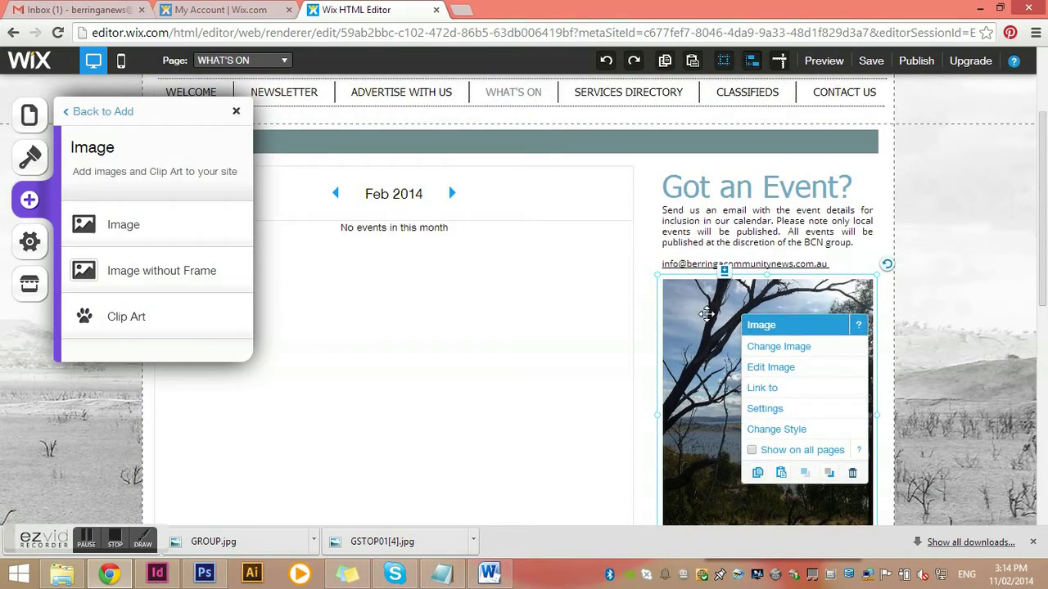
Step: Delete the tree photo below the email address on the WHAT'S ON page and close the image-adding options
{"action": "key", "text": "Delete"}
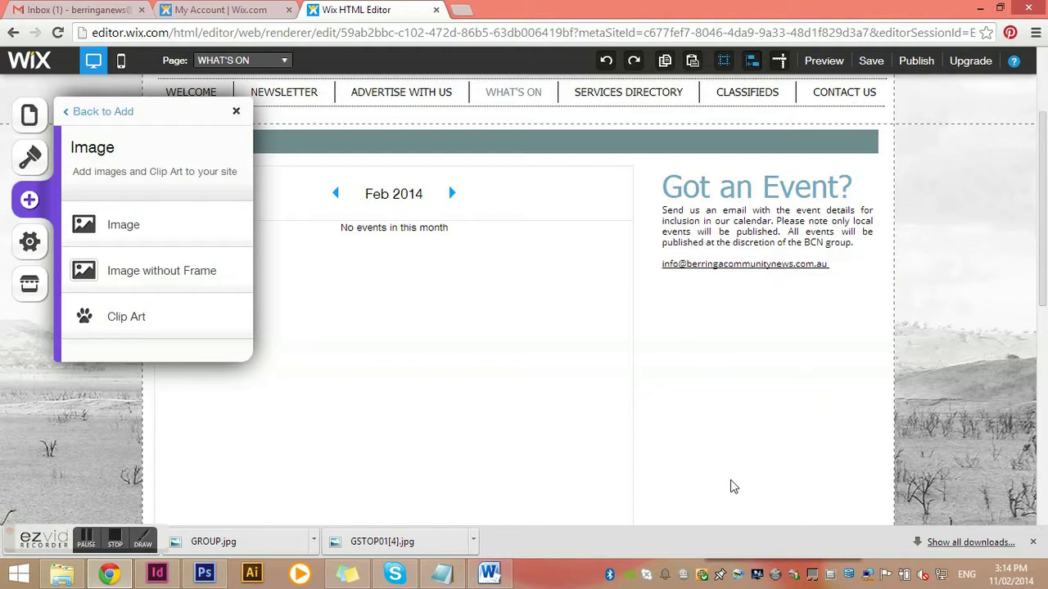
{"action": "scroll", "coordinate": [753, 471], "scroll_direction": "down", "scroll_amount": 2}
{"action": "scroll", "coordinate": [725, 282], "scroll_direction": "up", "scroll_amount": 2}
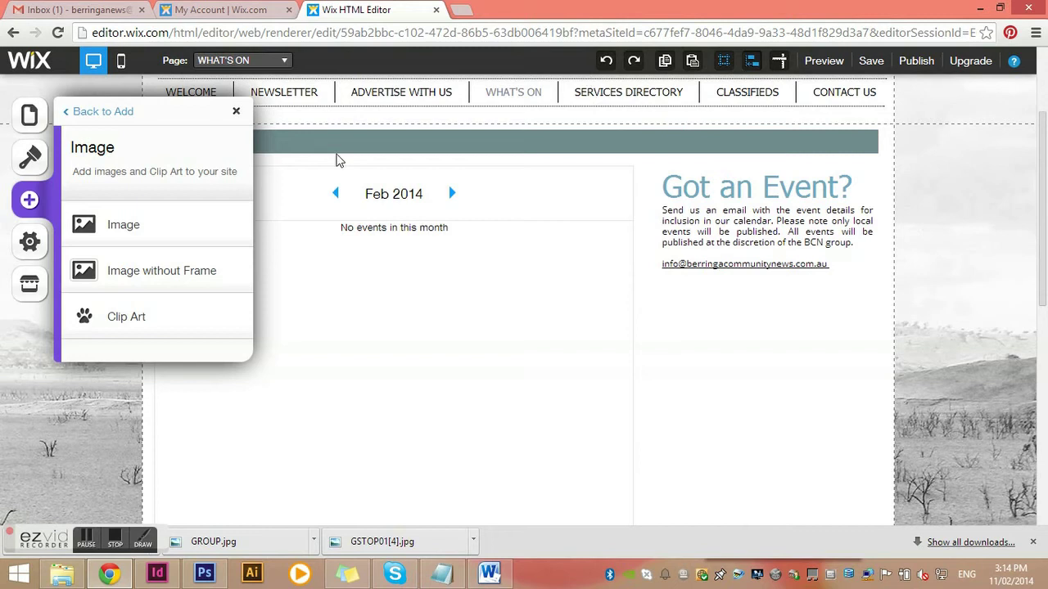
{"action": "left_click", "coordinate": [236, 112]}
Step: Open the SERVICES DIRECTORY page and select its listing columns in turn to check that they are separate text boxes
{"action": "left_click", "coordinate": [36, 129]}
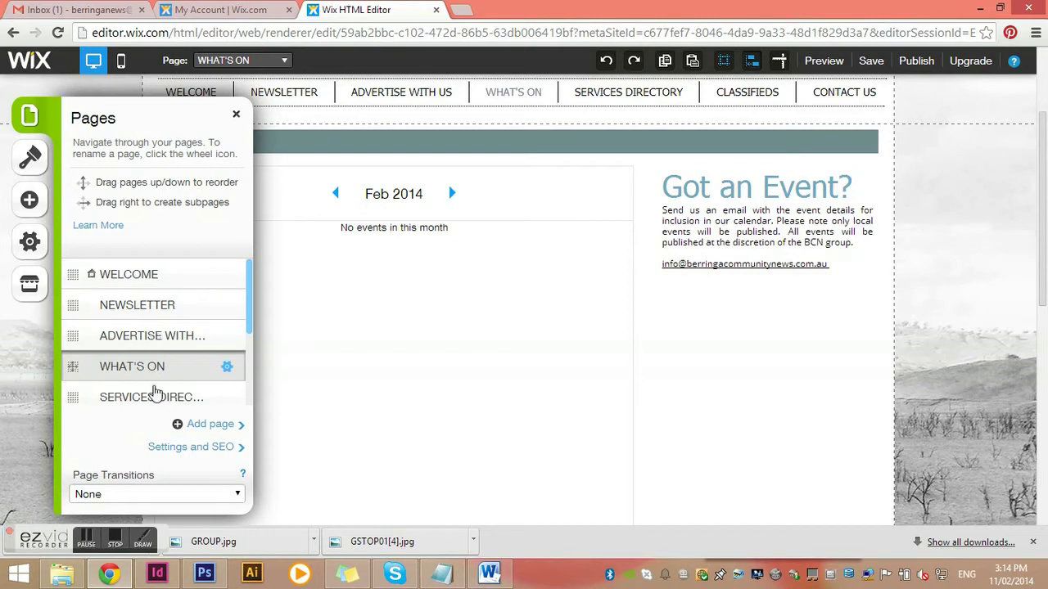
{"action": "left_click", "coordinate": [156, 396]}
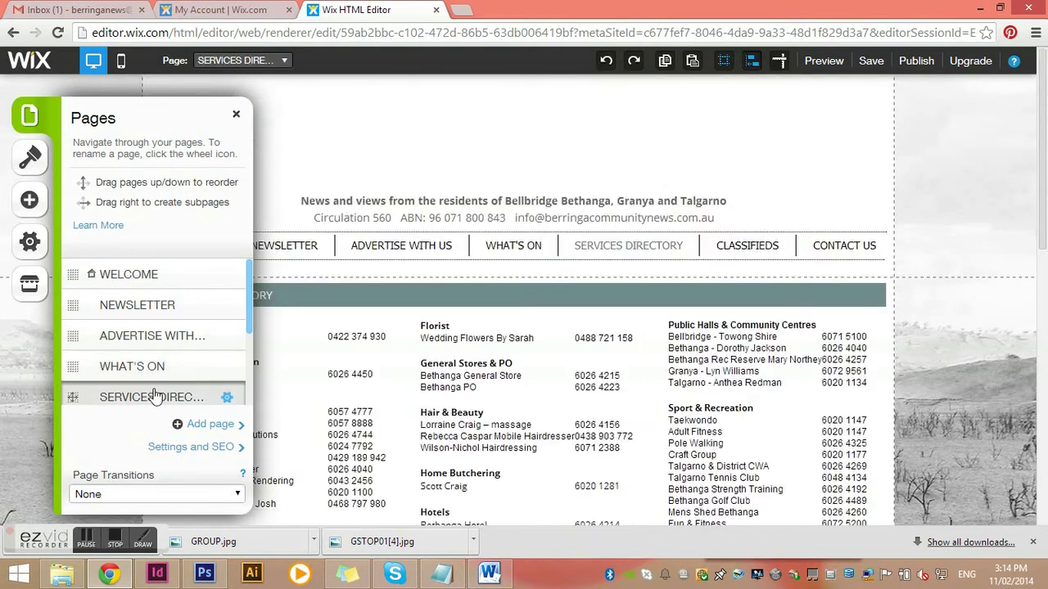
{"action": "left_click", "coordinate": [238, 117]}
{"action": "scroll", "coordinate": [524, 304], "scroll_direction": "down", "scroll_amount": 2}
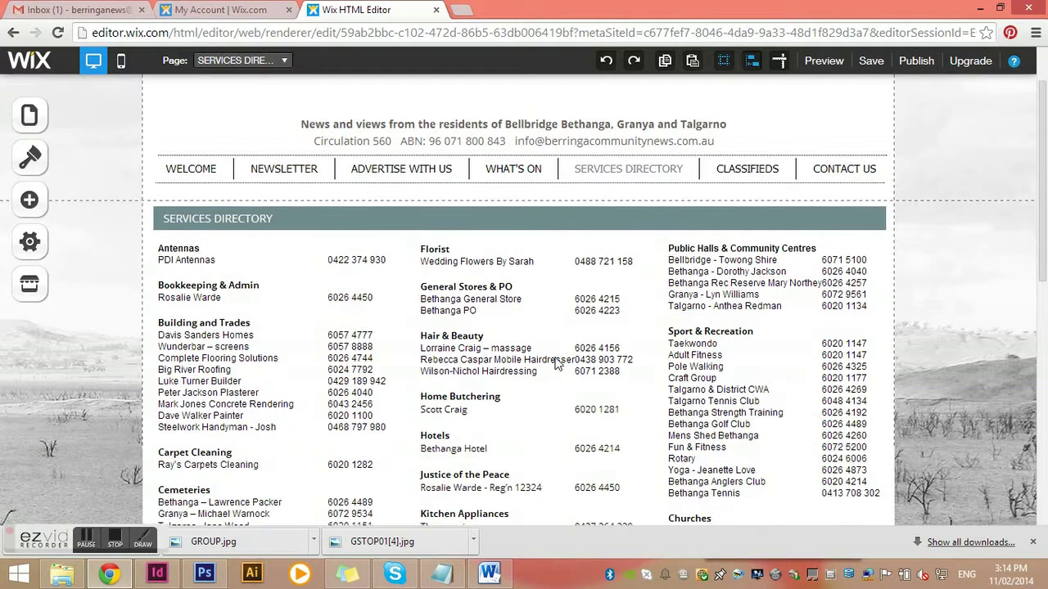
{"action": "left_click", "coordinate": [539, 295]}
{"action": "left_click", "coordinate": [276, 296]}
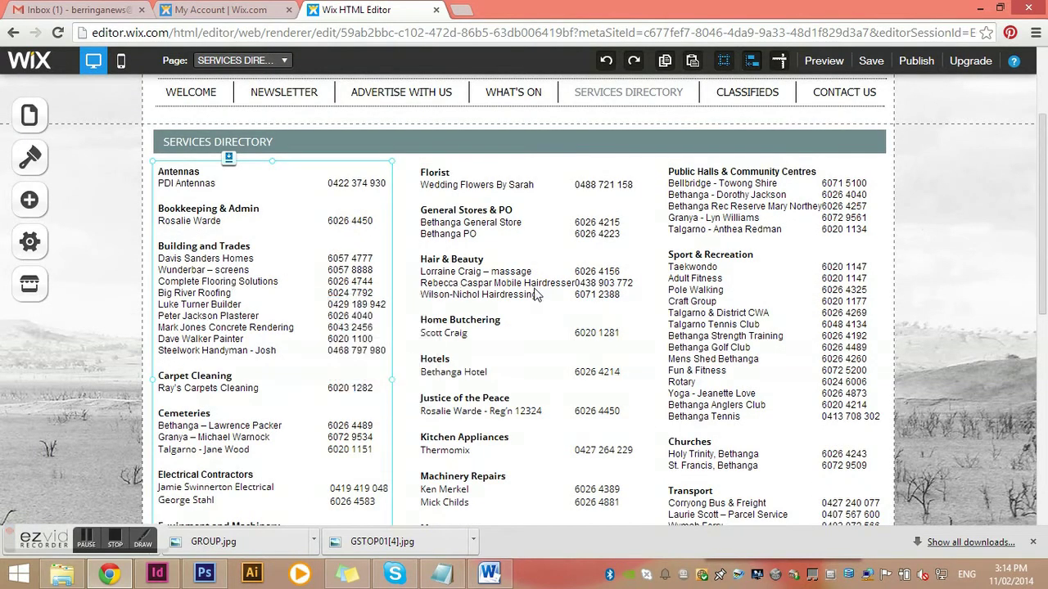
{"action": "left_click", "coordinate": [755, 290]}
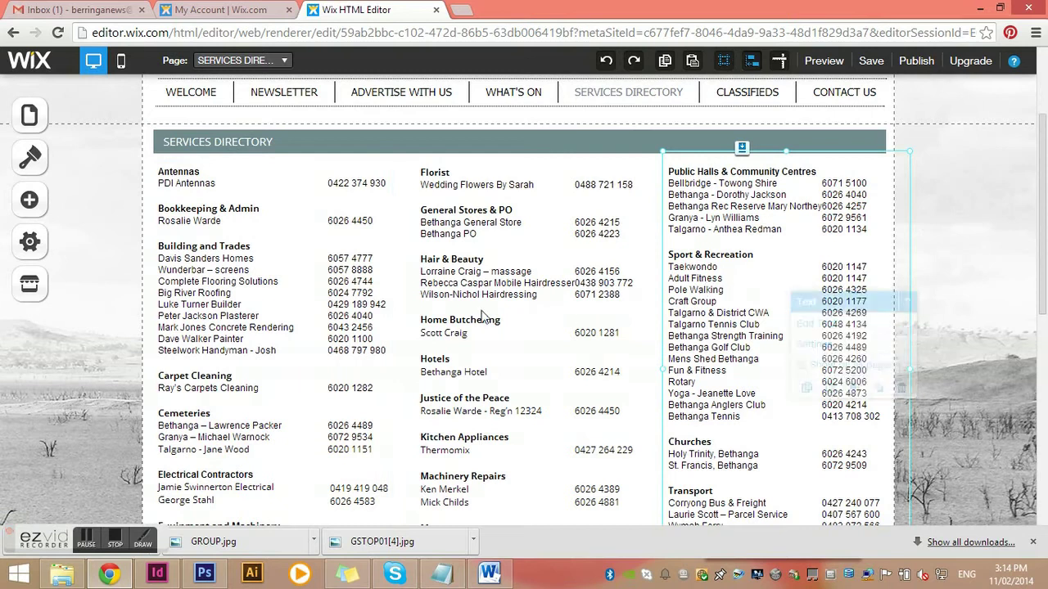
Step: Open the first listings column for editing and select its "Antennas" heading
{"action": "double_click", "coordinate": [231, 307]}
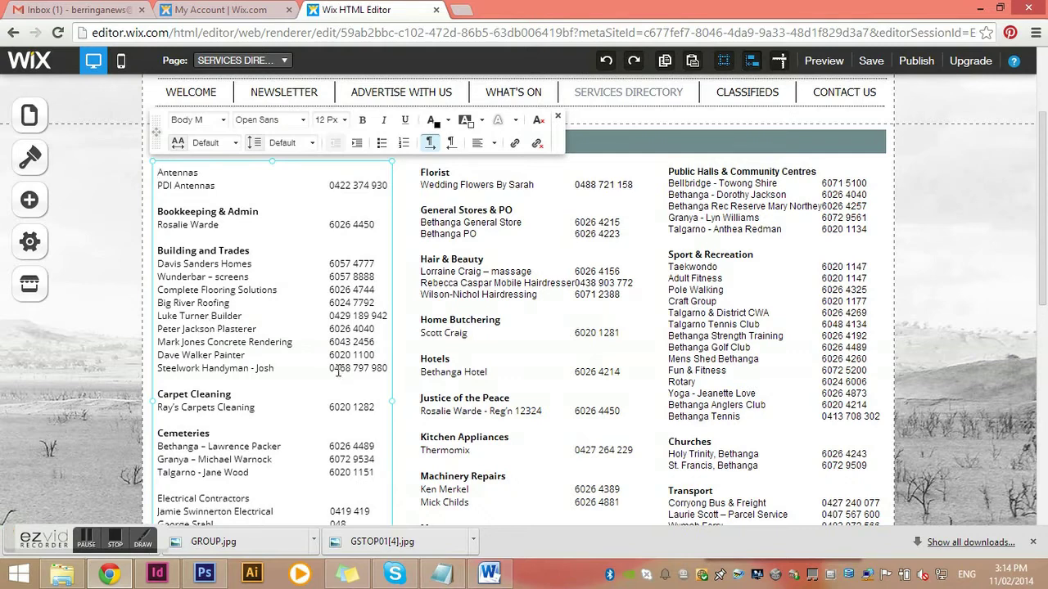
{"action": "scroll", "coordinate": [361, 371], "scroll_direction": "up", "scroll_amount": 2}
{"action": "scroll", "coordinate": [253, 369], "scroll_direction": "down", "scroll_amount": 2}
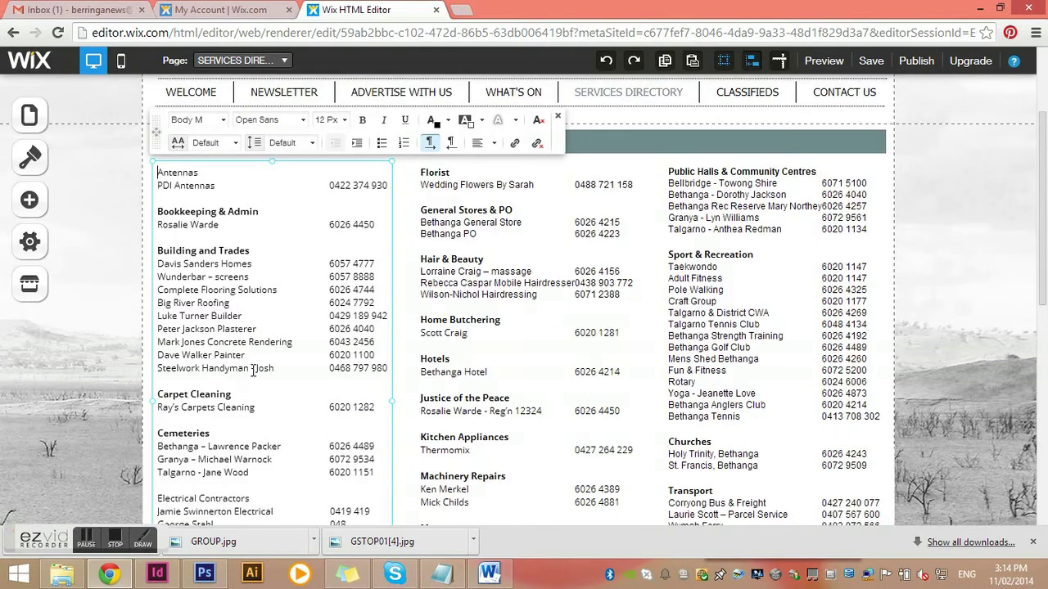
{"action": "scroll", "coordinate": [252, 368], "scroll_direction": "up", "scroll_amount": 1}
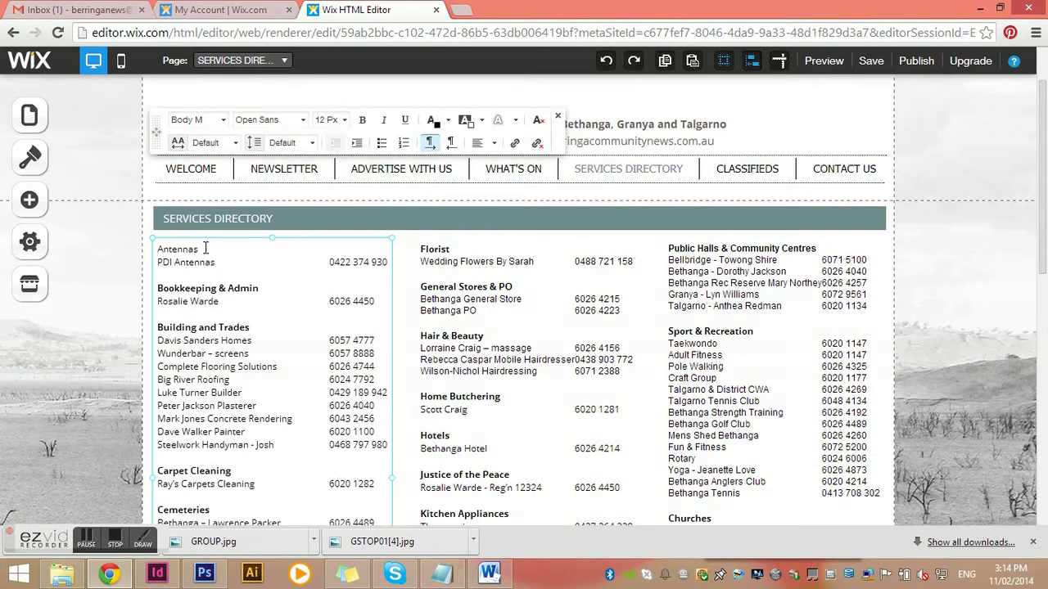
{"action": "left_click_drag", "start_coordinate": [207, 246], "coordinate": [127, 243]}
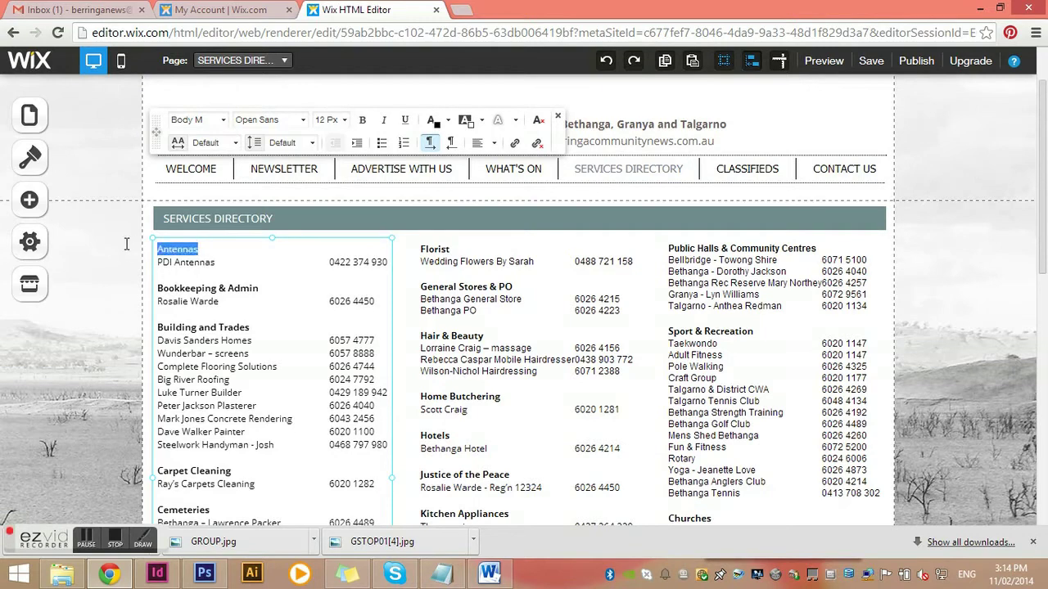
{"action": "left_click", "coordinate": [447, 338]}
{"action": "left_click", "coordinate": [358, 334]}
{"action": "scroll", "coordinate": [487, 302], "scroll_direction": "down", "scroll_amount": 6}
{"action": "scroll", "coordinate": [487, 299], "scroll_direction": "up", "scroll_amount": 6}
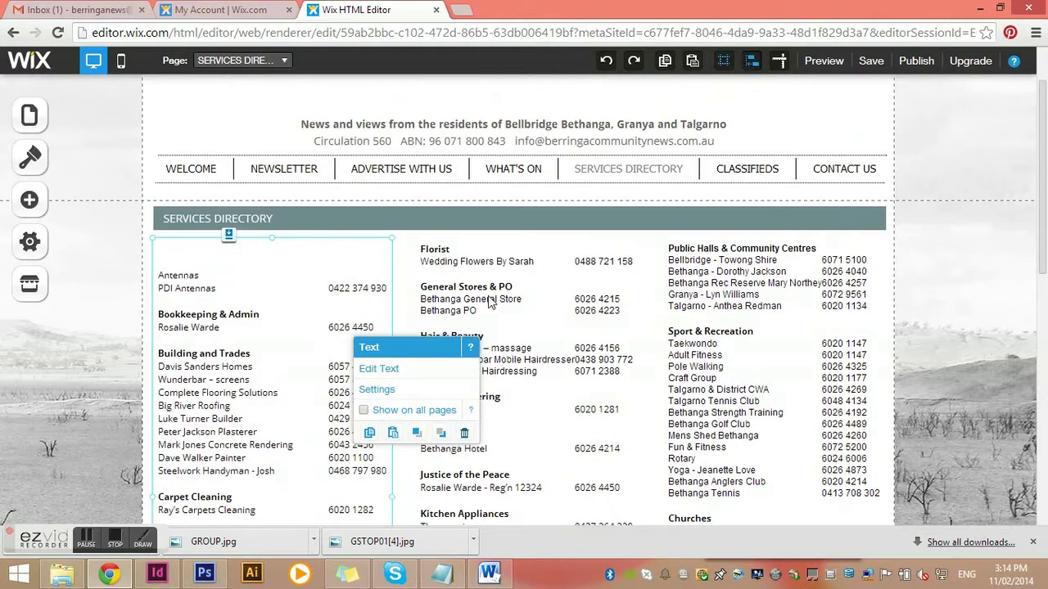
Step: Remove the blank lines above the "Antennas" heading in the first listings column
{"action": "double_click", "coordinate": [177, 247]}
{"action": "left_click_drag", "start_coordinate": [177, 247], "coordinate": [204, 268]}
{"action": "key", "text": "Delete"}
{"action": "key", "text": "Delete"}
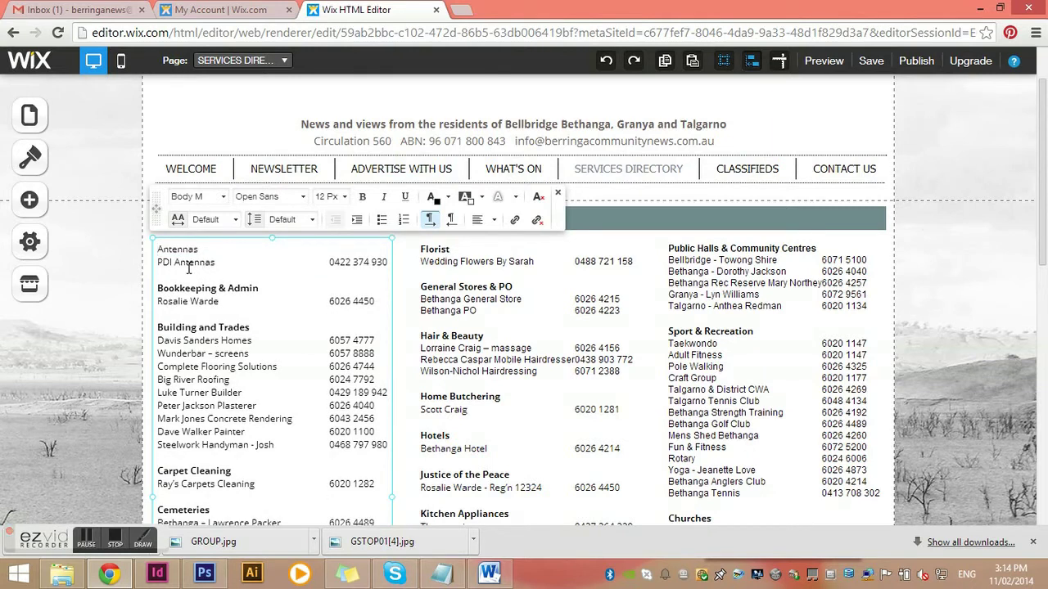
Step: Make the "Antennas" heading in the first listings column bold and leave text editing
{"action": "triple_click", "coordinate": [178, 248]}
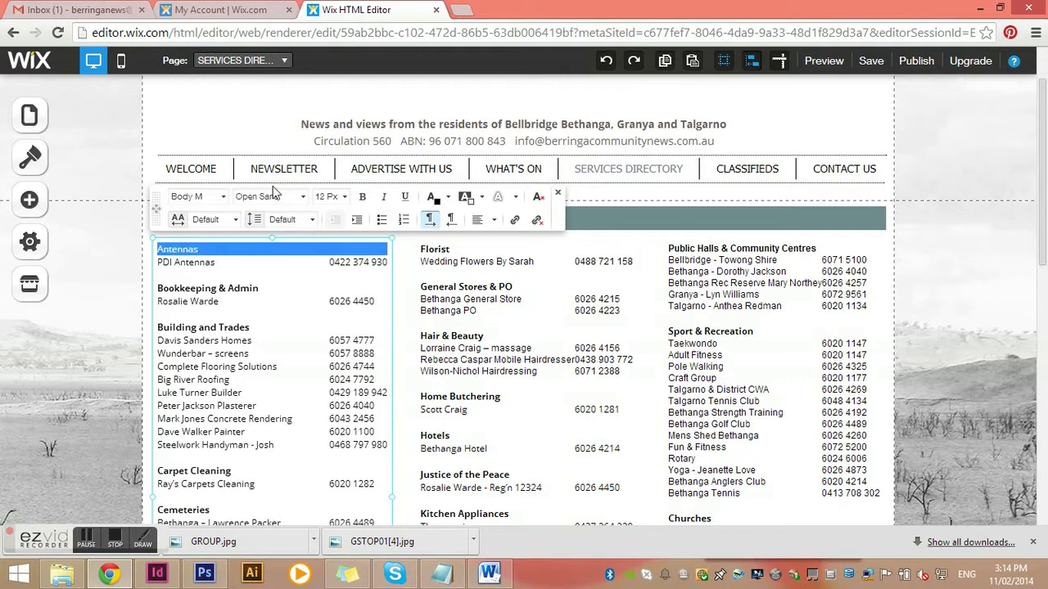
{"action": "left_click", "coordinate": [362, 202]}
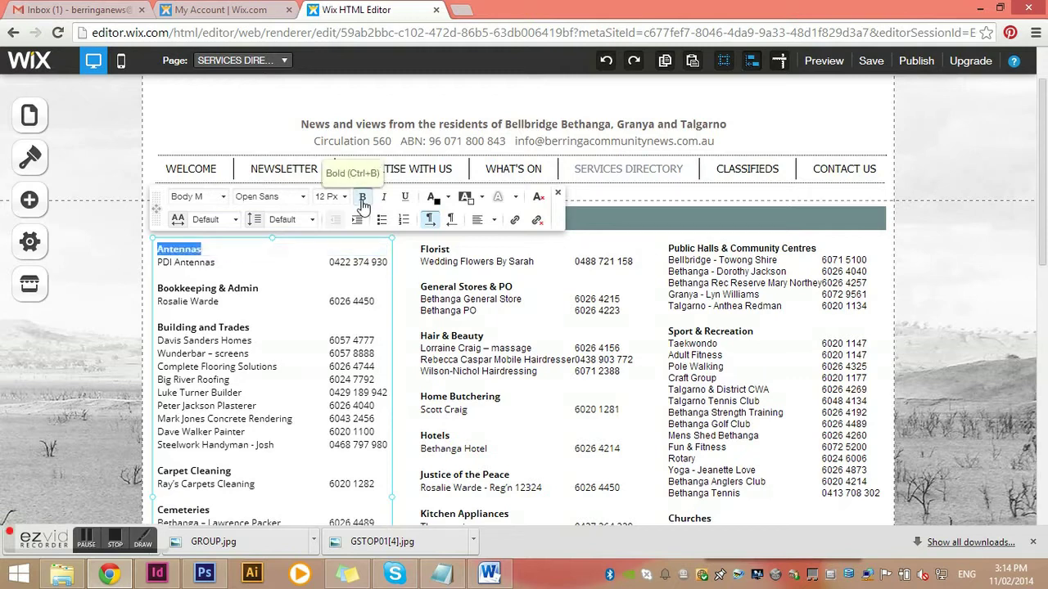
{"action": "left_click", "coordinate": [468, 285]}
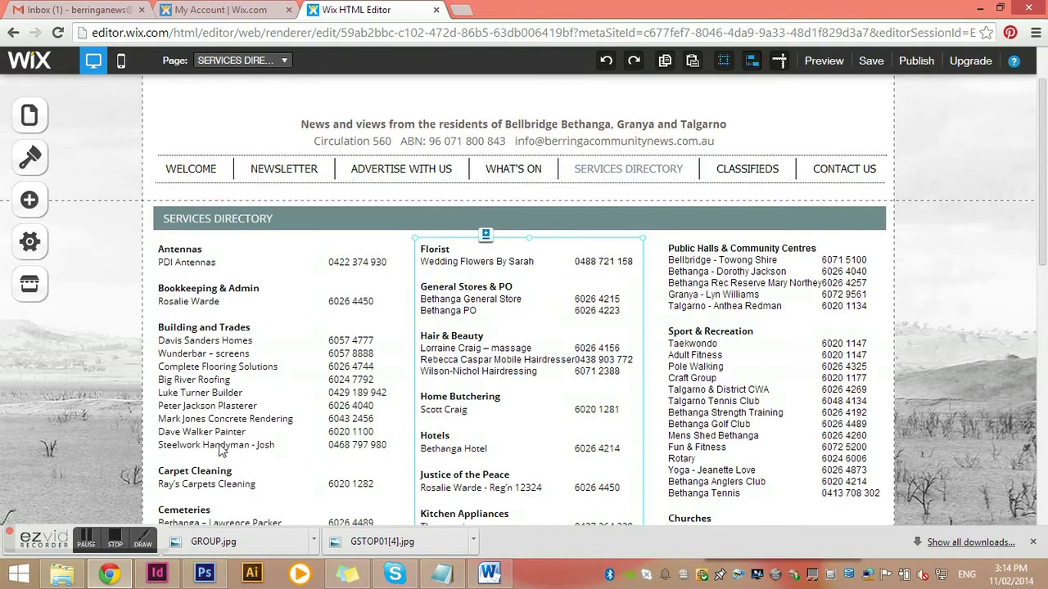
Step: Examine the rest of the services directory listings and the free listing submission form below them
{"action": "scroll", "coordinate": [600, 390], "scroll_direction": "down", "scroll_amount": 2}
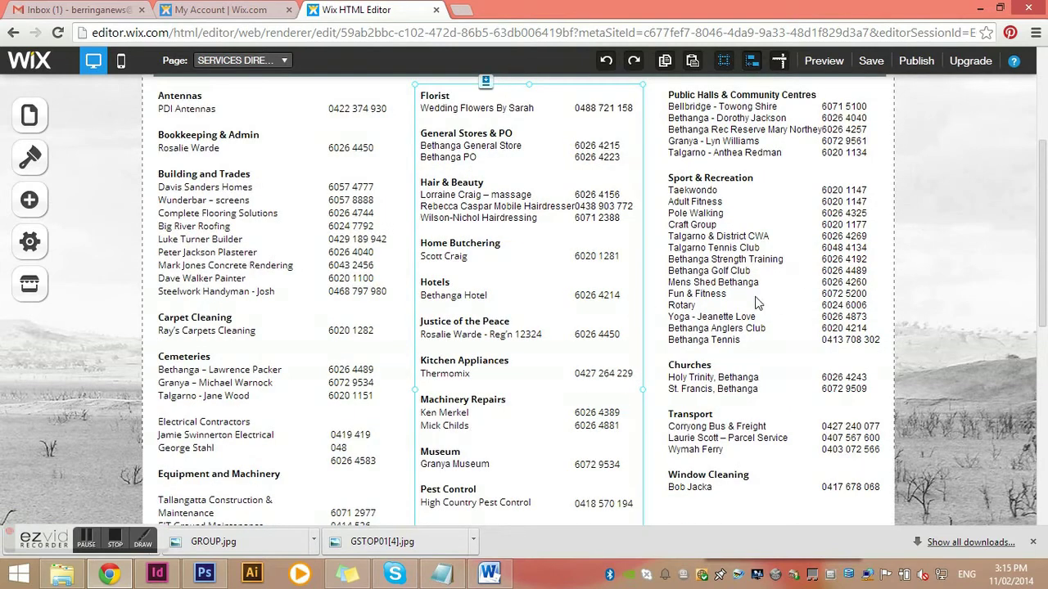
{"action": "scroll", "coordinate": [540, 291], "scroll_direction": "up", "scroll_amount": 2}
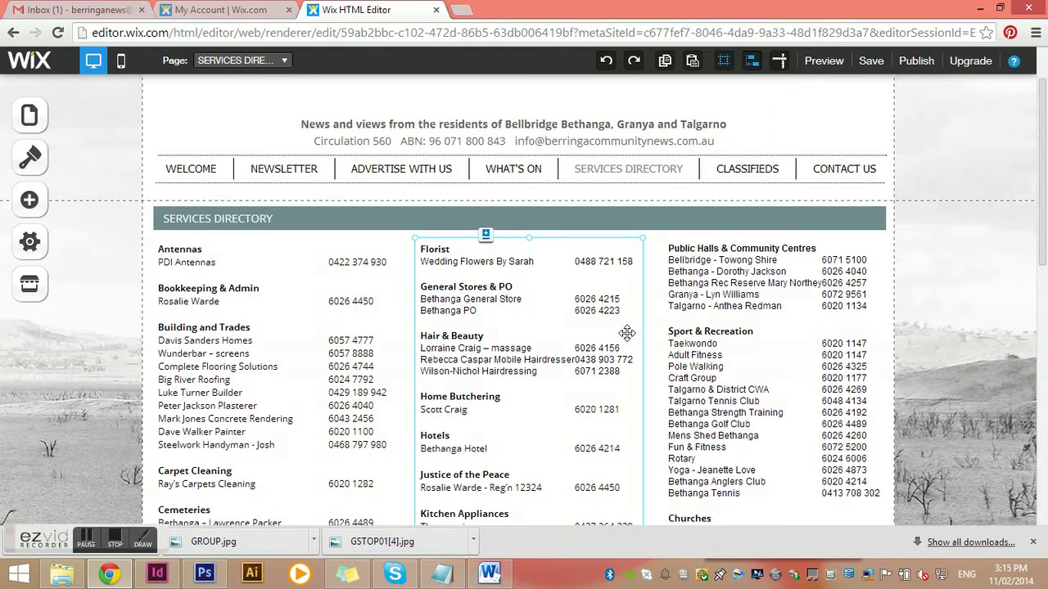
{"action": "scroll", "coordinate": [626, 332], "scroll_direction": "down", "scroll_amount": 1}
{"action": "scroll", "coordinate": [624, 341], "scroll_direction": "down", "scroll_amount": 7}
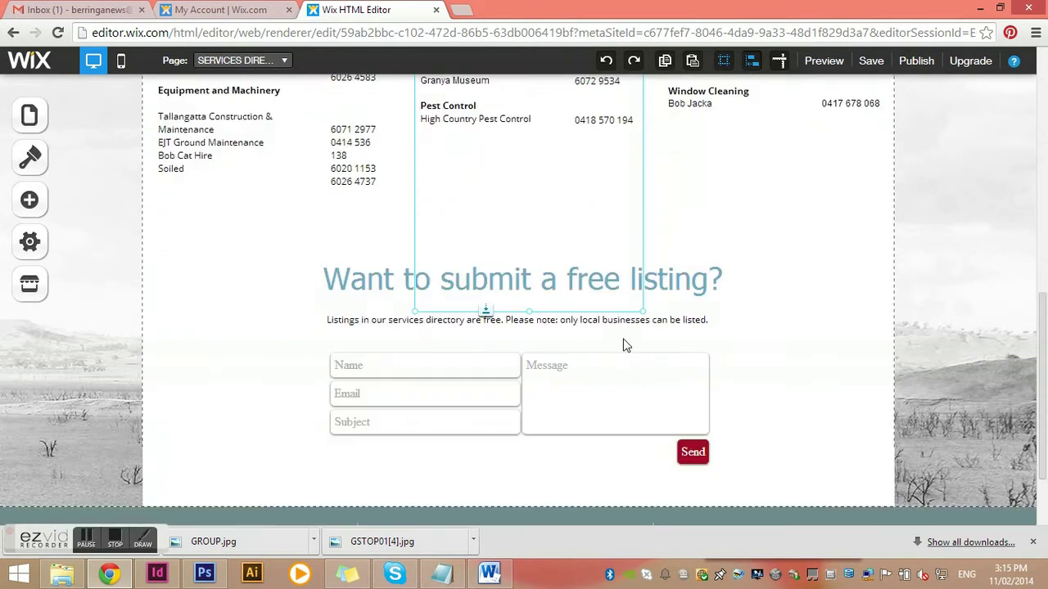
{"action": "scroll", "coordinate": [623, 337], "scroll_direction": "up", "scroll_amount": 3}
{"action": "left_click", "coordinate": [719, 359]}
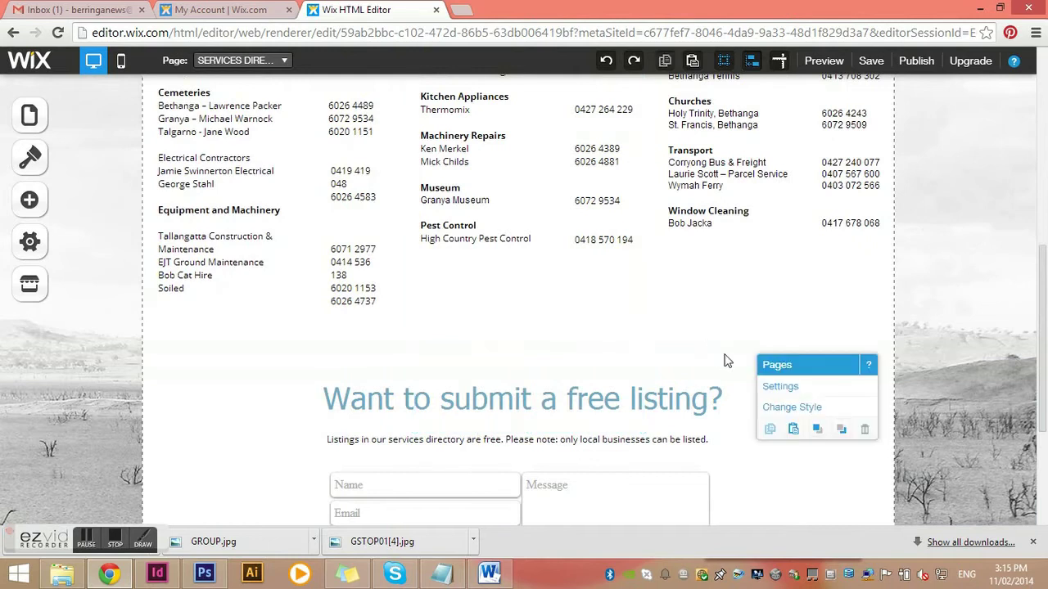
{"action": "scroll", "coordinate": [719, 359], "scroll_direction": "down", "scroll_amount": 2}
{"action": "left_click", "coordinate": [519, 377]}
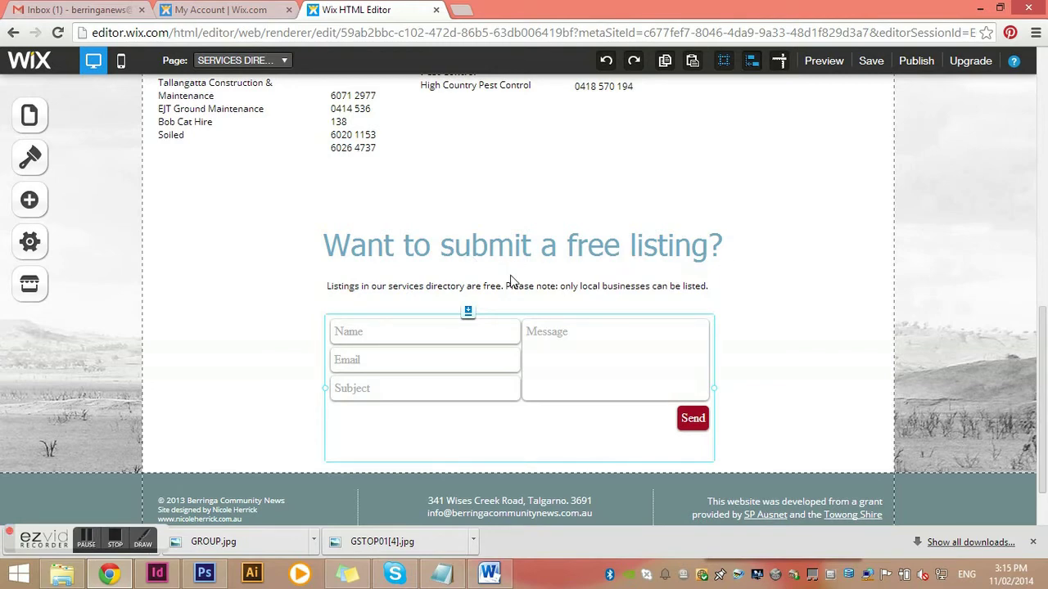
{"action": "scroll", "coordinate": [510, 271], "scroll_direction": "up", "scroll_amount": 10}
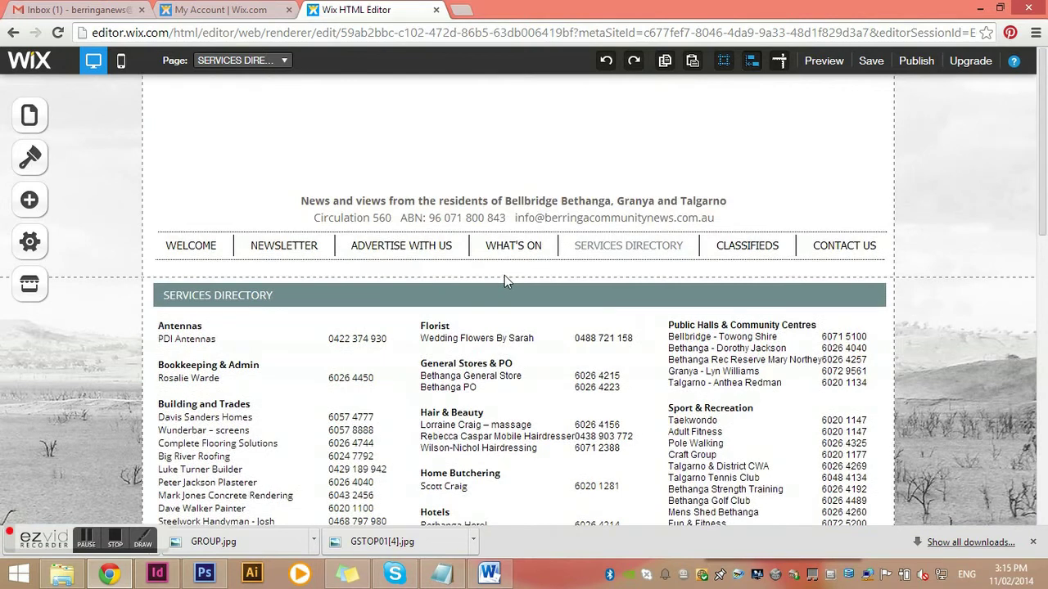
Step: Open the CLASSIFIEDS page and look over its embedded community board
{"action": "left_click", "coordinate": [29, 115]}
{"action": "scroll", "coordinate": [109, 270], "scroll_direction": "down", "scroll_amount": 3}
{"action": "scroll", "coordinate": [152, 311], "scroll_direction": "down", "scroll_amount": 1}
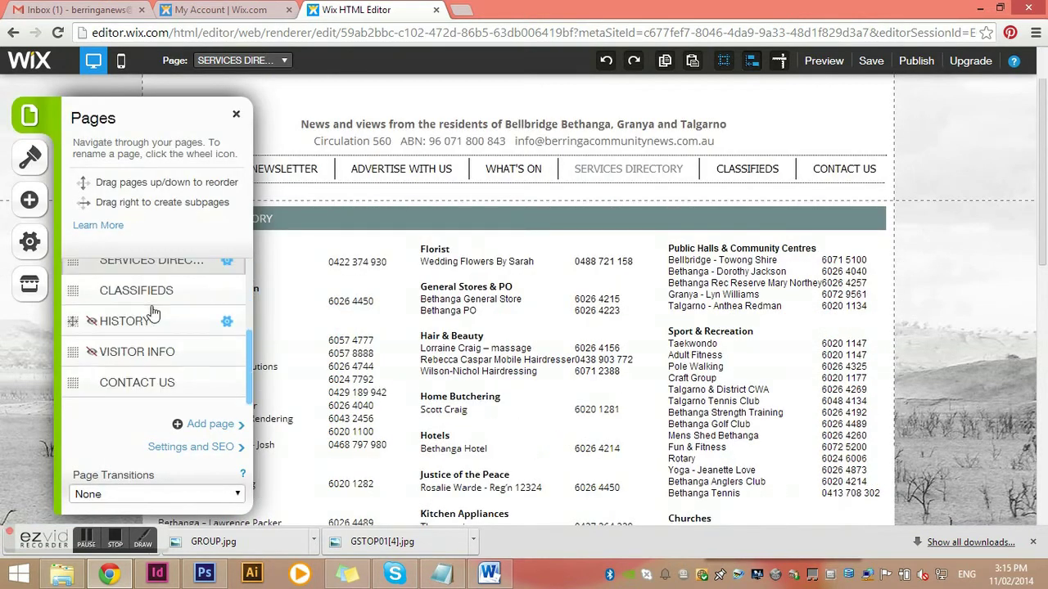
{"action": "left_click", "coordinate": [151, 293]}
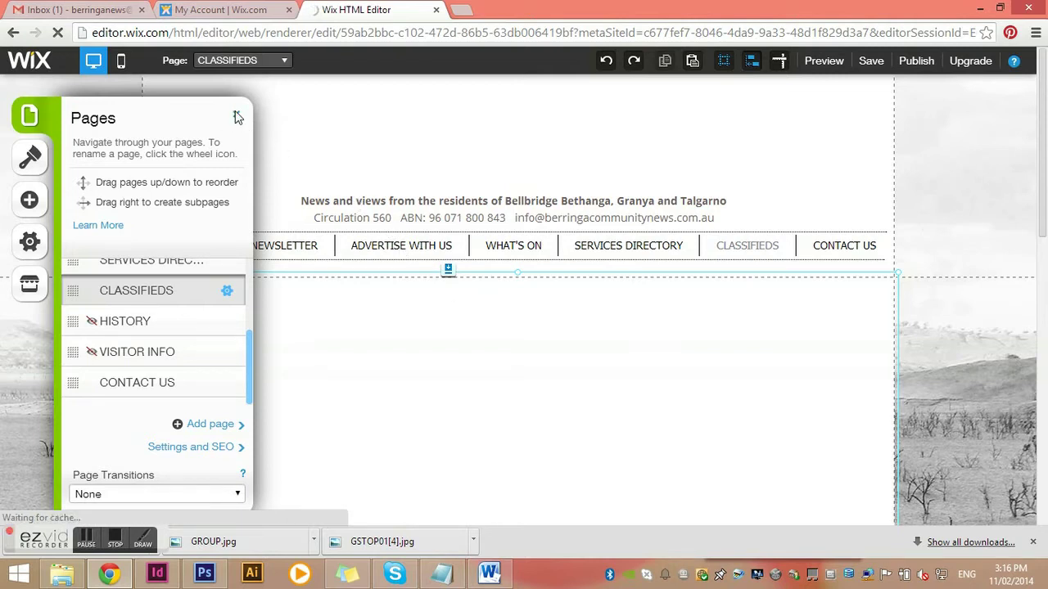
{"action": "left_click", "coordinate": [236, 117]}
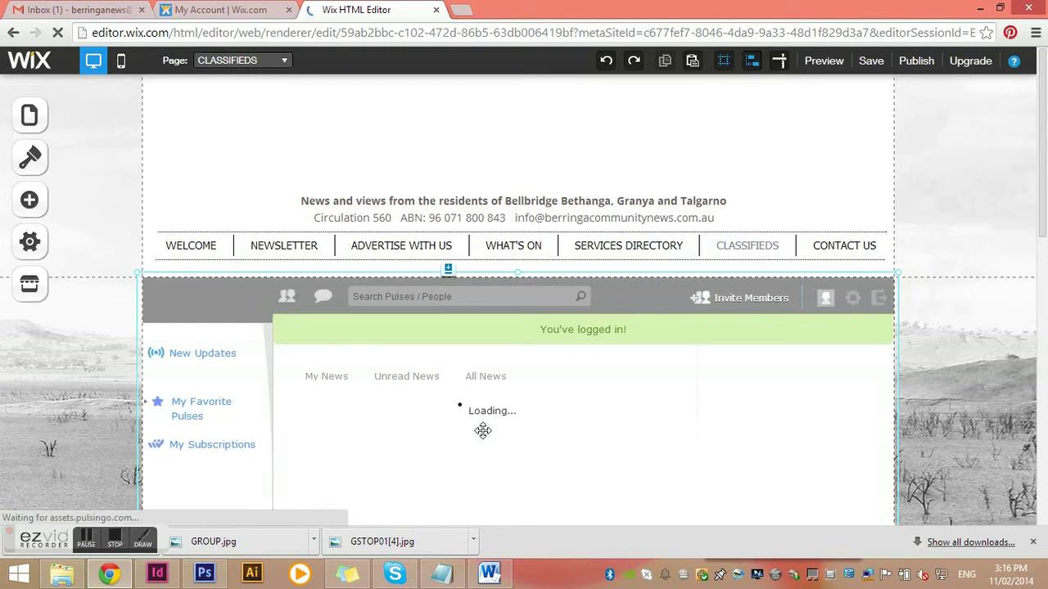
{"action": "scroll", "coordinate": [517, 435], "scroll_direction": "down", "scroll_amount": 1}
{"action": "scroll", "coordinate": [515, 439], "scroll_direction": "down", "scroll_amount": 1}
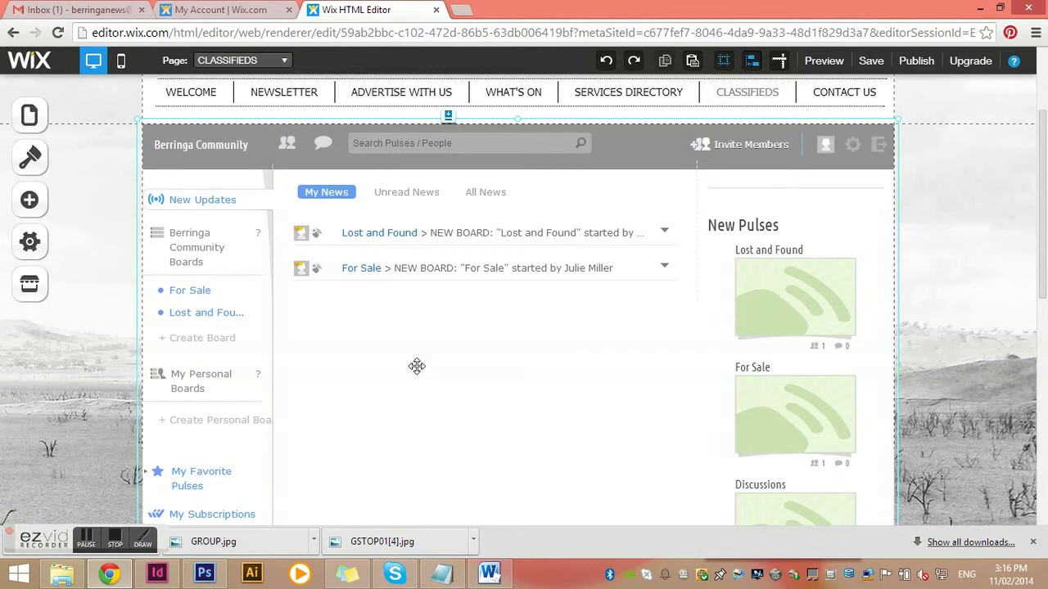
Step: Hide the CLASSIFIEDS page from the site menu through its page settings
{"action": "left_click", "coordinate": [24, 121]}
{"action": "scroll", "coordinate": [133, 341], "scroll_direction": "down", "scroll_amount": 2}
{"action": "scroll", "coordinate": [137, 353], "scroll_direction": "down", "scroll_amount": 1}
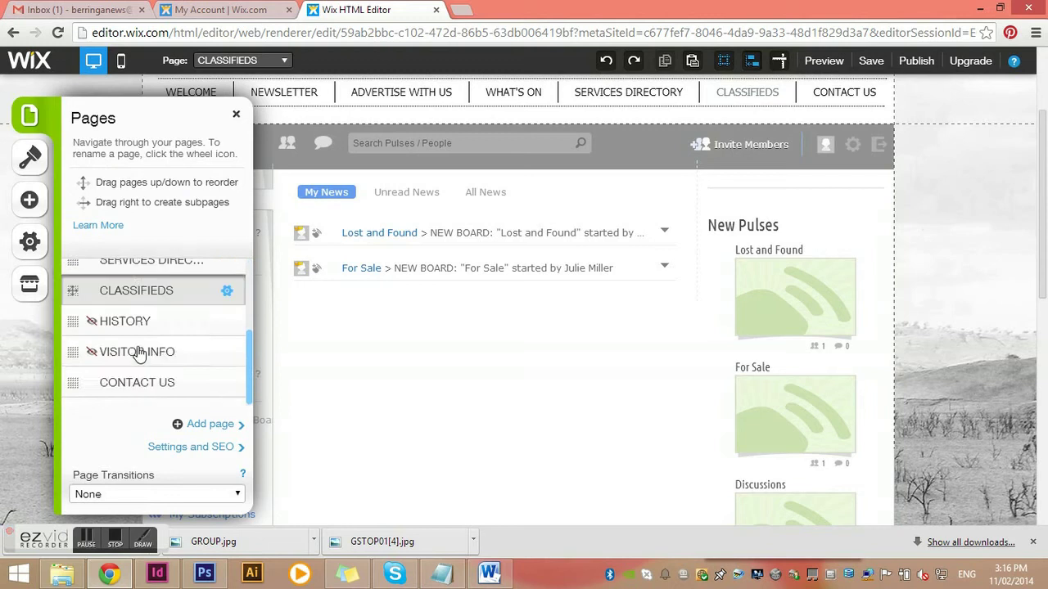
{"action": "left_click", "coordinate": [227, 292]}
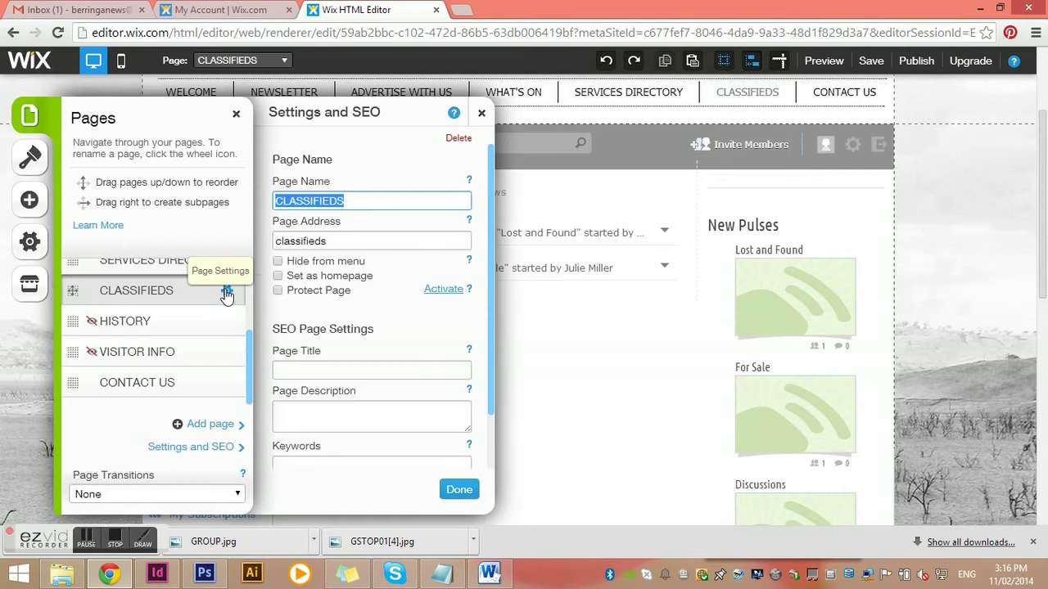
{"action": "left_click", "coordinate": [277, 263]}
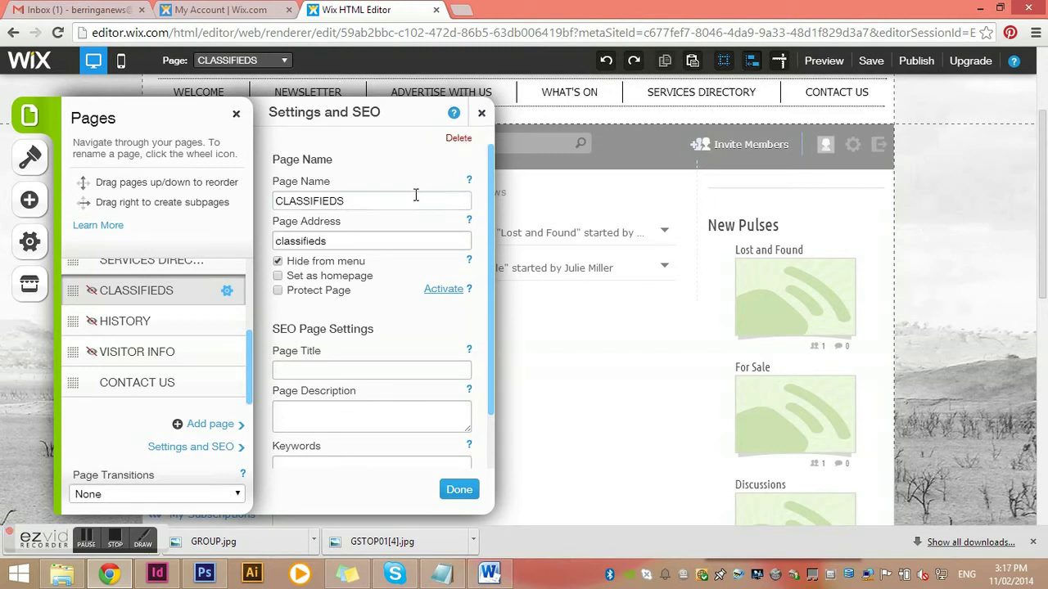
{"action": "left_click", "coordinate": [457, 487]}
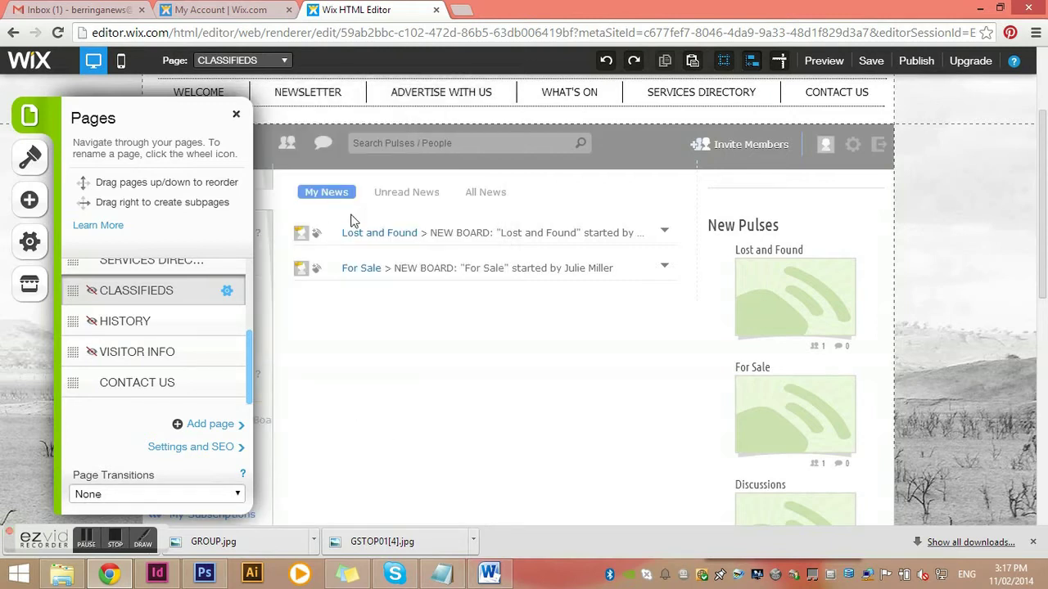
{"action": "left_click", "coordinate": [483, 341]}
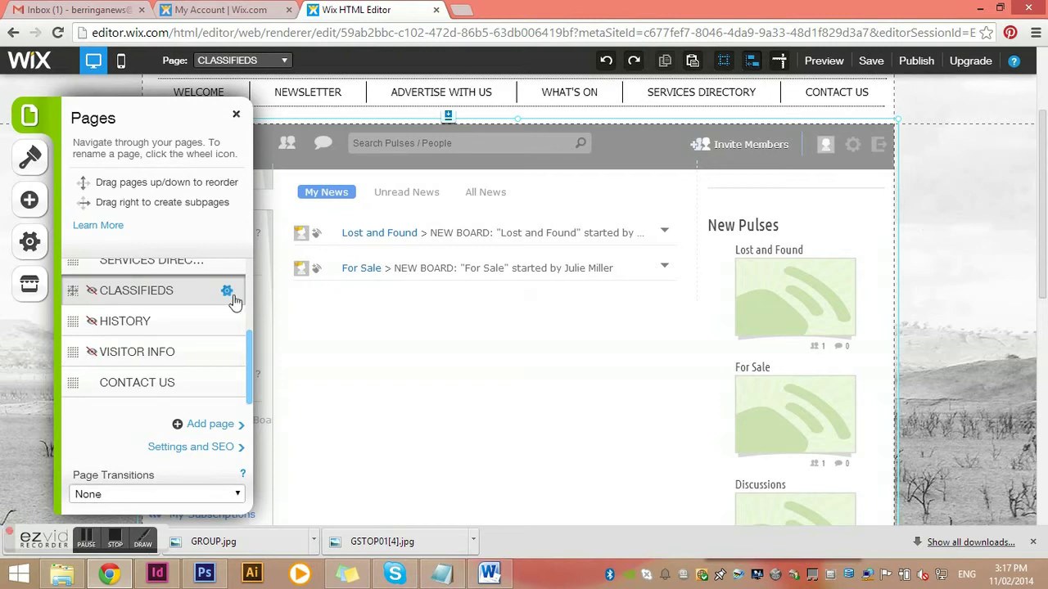
Step: View the HISTORY, VISITOR INFO and CONTACT US pages one after another
{"action": "left_click", "coordinate": [125, 324]}
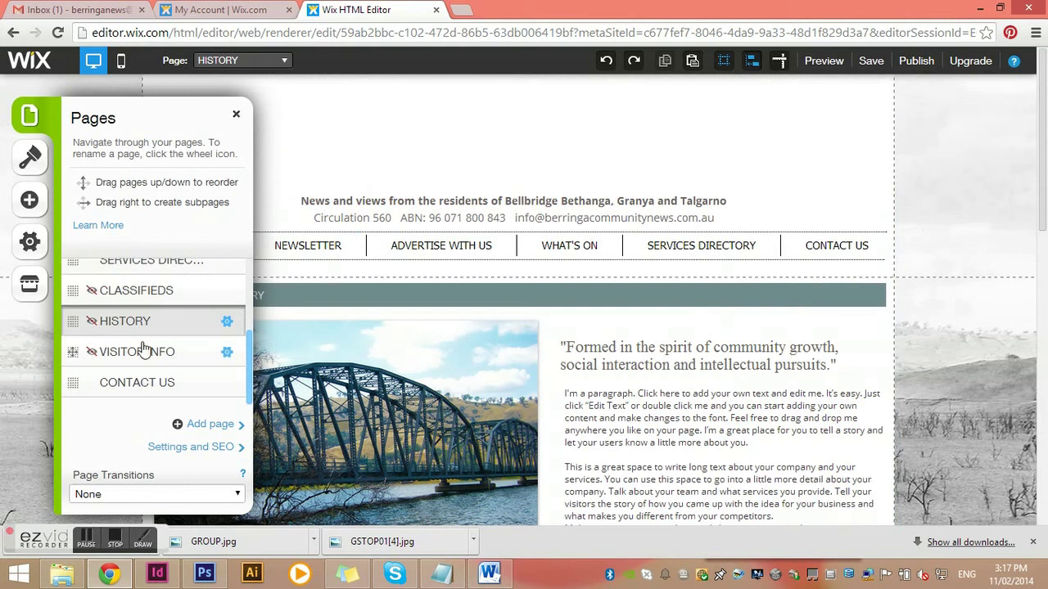
{"action": "left_click", "coordinate": [143, 350]}
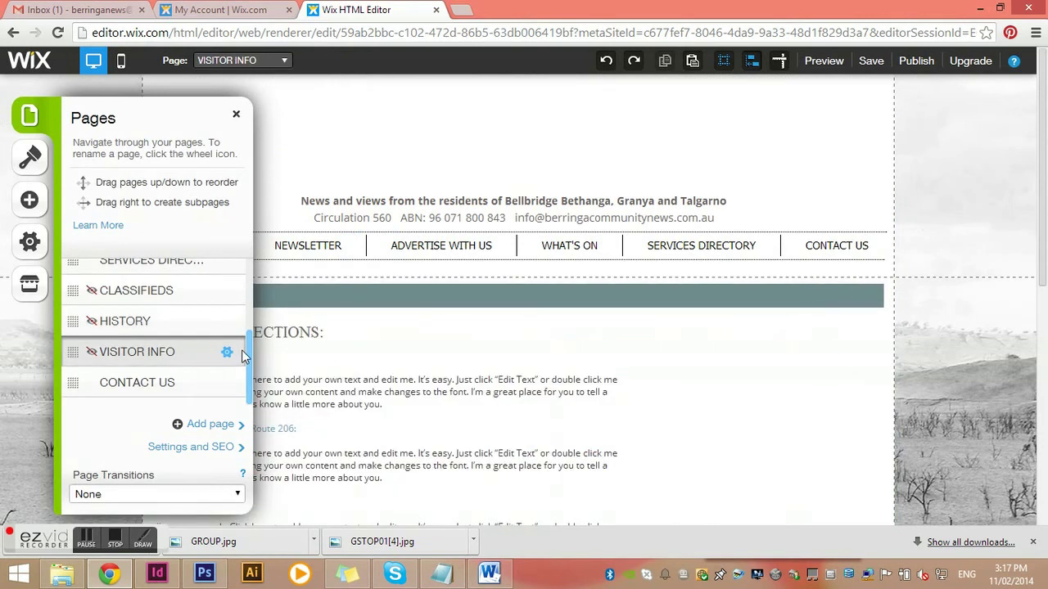
{"action": "scroll", "coordinate": [540, 343], "scroll_direction": "down", "scroll_amount": 2}
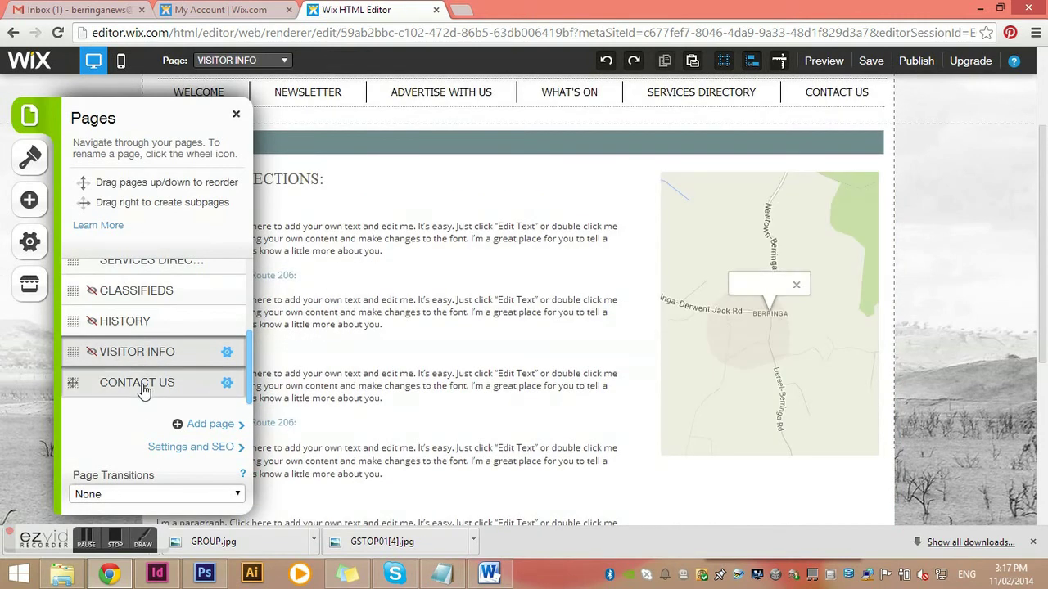
{"action": "left_click", "coordinate": [141, 384]}
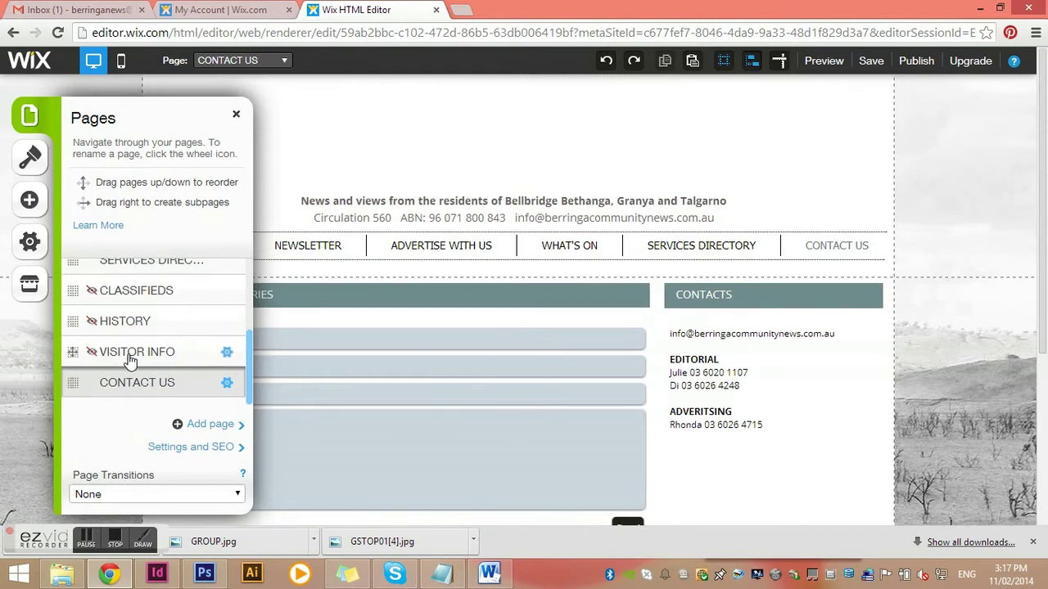
Step: Reorder the site pages so CONTACT US directly follows SERVICES DIRECTORY, with the hidden VISITOR INFO, CLASSIFIEDS and HISTORY pages below it
{"action": "left_click_drag", "start_coordinate": [73, 352], "coordinate": [73, 398]}
{"action": "left_click_drag", "start_coordinate": [77, 325], "coordinate": [73, 389]}
{"action": "left_click_drag", "start_coordinate": [73, 294], "coordinate": [73, 355]}
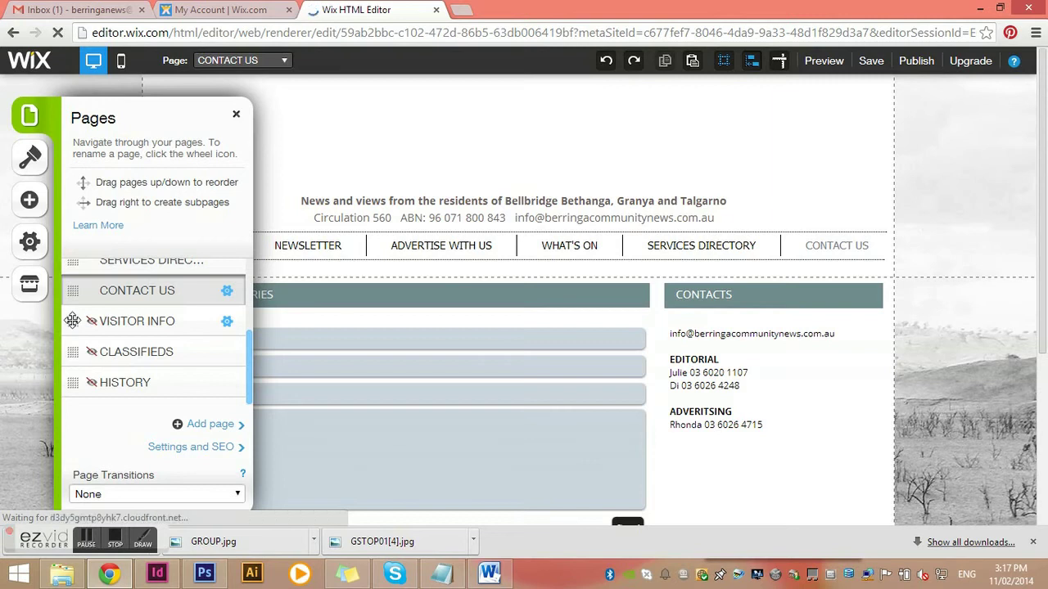
{"action": "left_click_drag", "start_coordinate": [72, 321], "coordinate": [71, 388]}
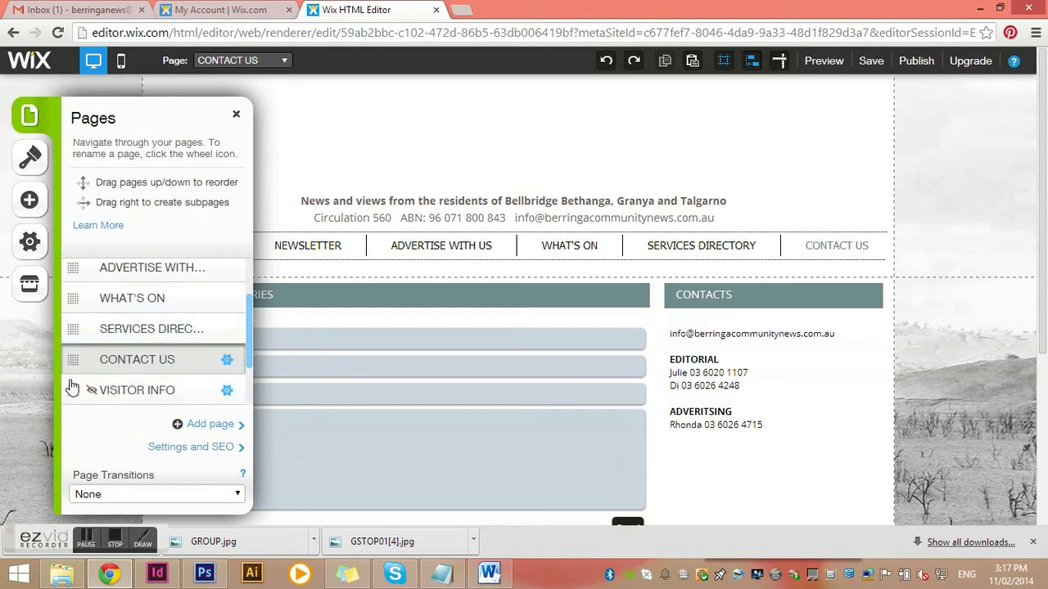
{"action": "scroll", "coordinate": [71, 385], "scroll_direction": "down", "scroll_amount": 2}
{"action": "scroll", "coordinate": [123, 382], "scroll_direction": "up", "scroll_amount": 2}
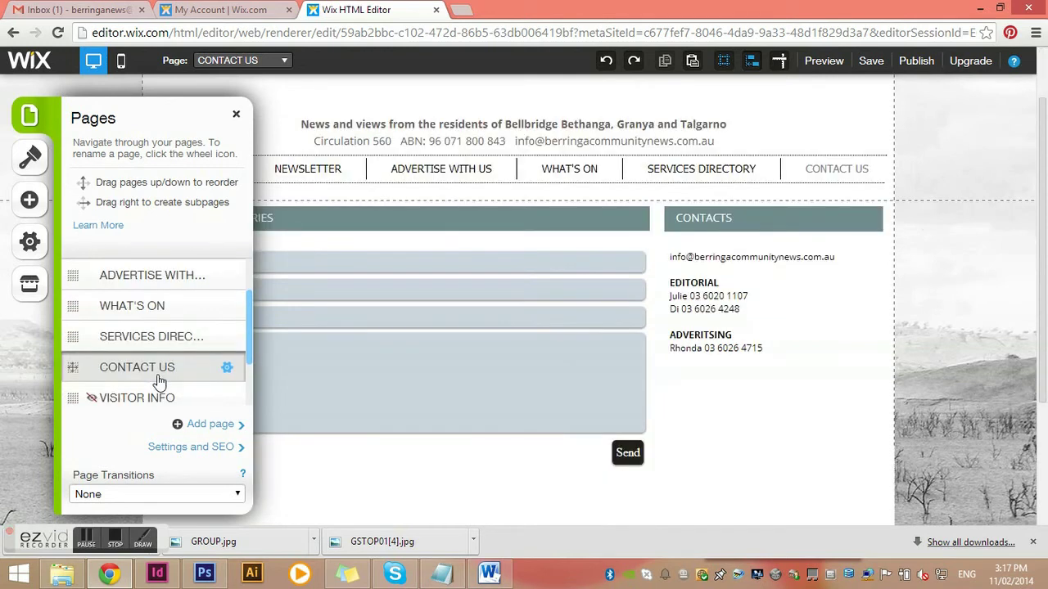
{"action": "left_click", "coordinate": [236, 116]}
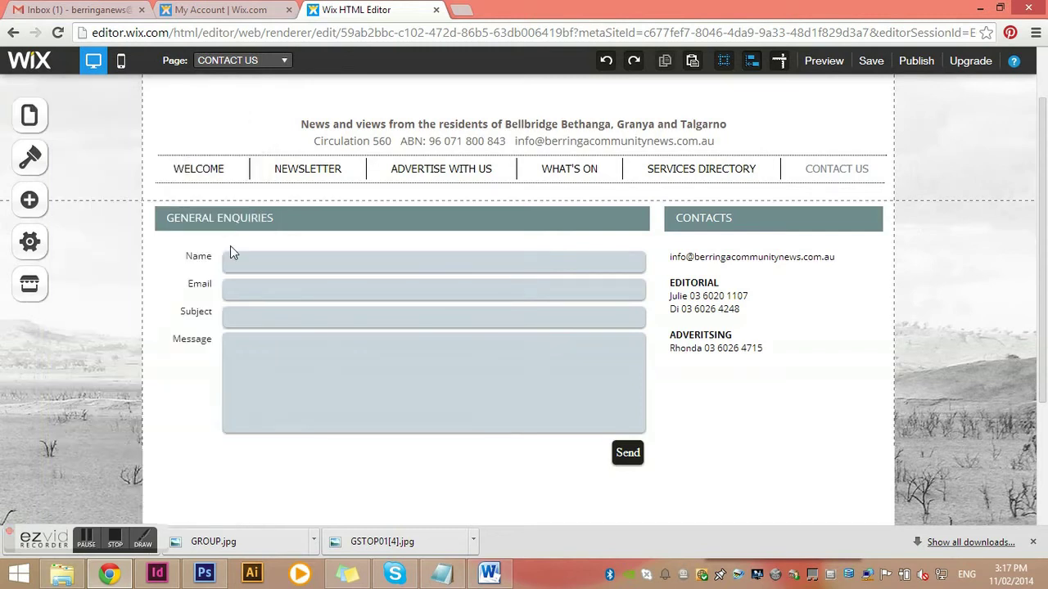
Step: Look over the CONTACT US page, including its general enquiries form and the header area
{"action": "left_click", "coordinate": [318, 292]}
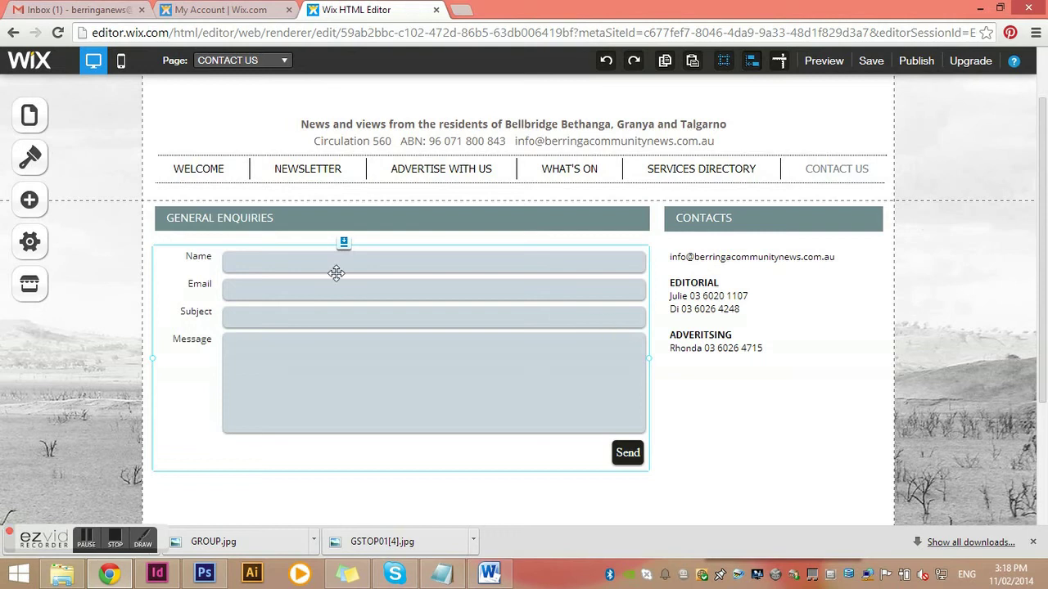
{"action": "scroll", "coordinate": [503, 339], "scroll_direction": "down", "scroll_amount": 2}
{"action": "scroll", "coordinate": [503, 344], "scroll_direction": "up", "scroll_amount": 3}
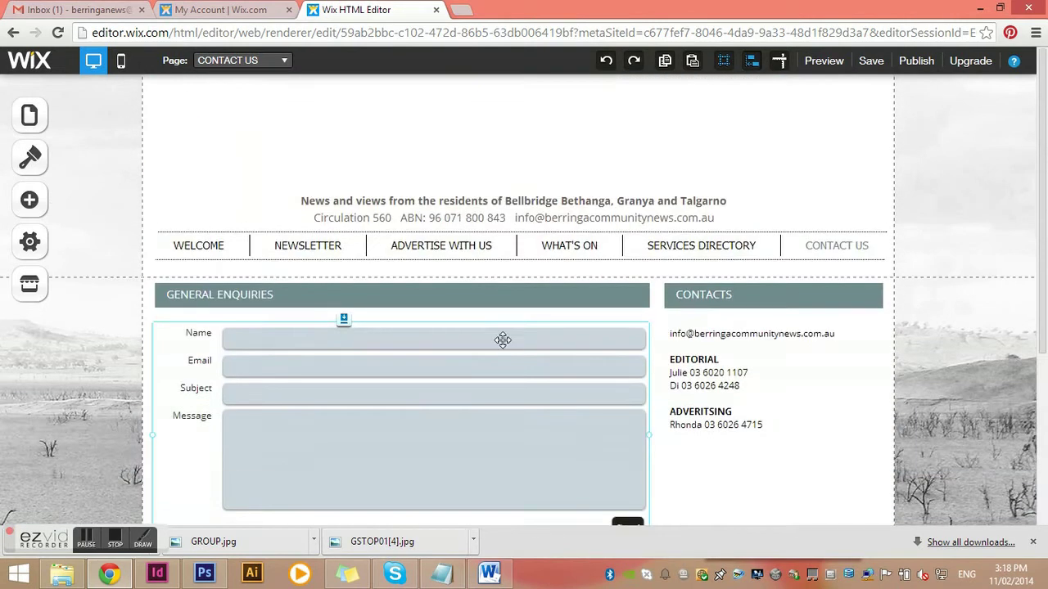
{"action": "left_click", "coordinate": [587, 112]}
{"action": "left_click", "coordinate": [540, 161]}
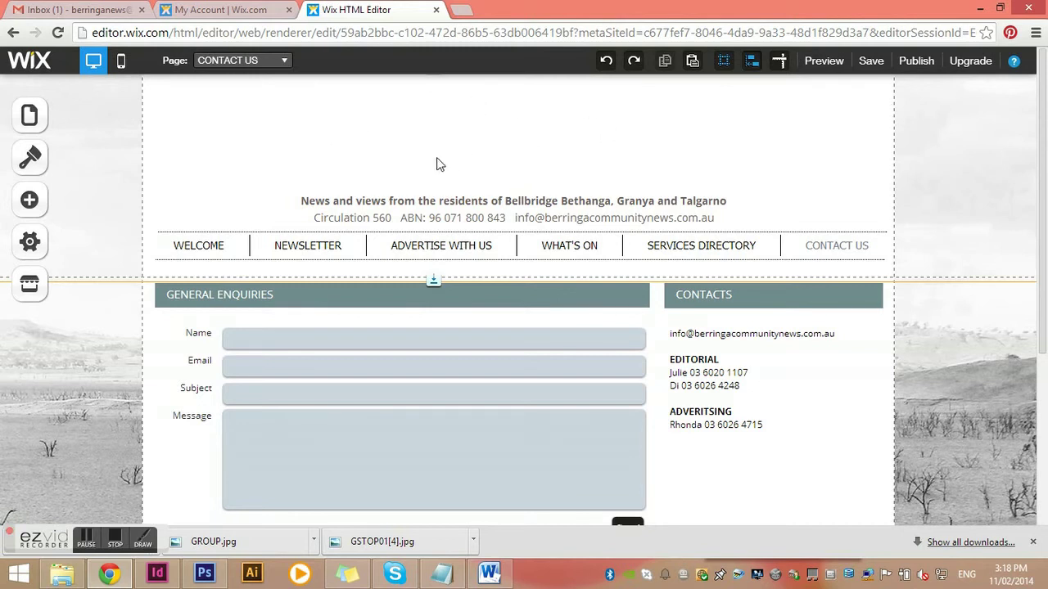
Step: Review the complete page list and view the site's design options for background, colors and fonts
{"action": "left_click", "coordinate": [29, 116]}
{"action": "scroll", "coordinate": [172, 323], "scroll_direction": "down", "scroll_amount": 5}
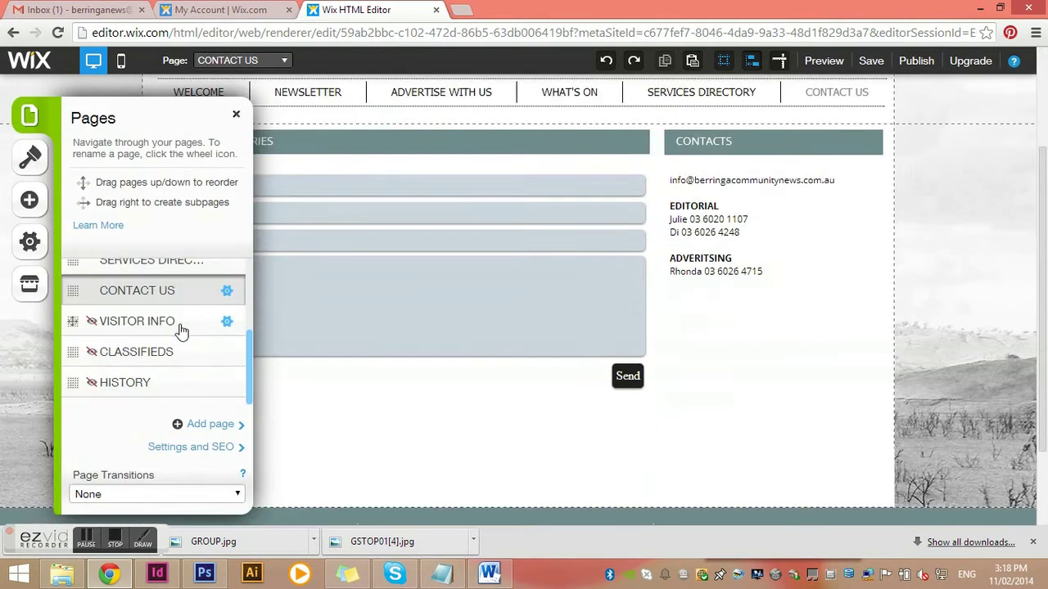
{"action": "scroll", "coordinate": [181, 330], "scroll_direction": "up", "scroll_amount": 5}
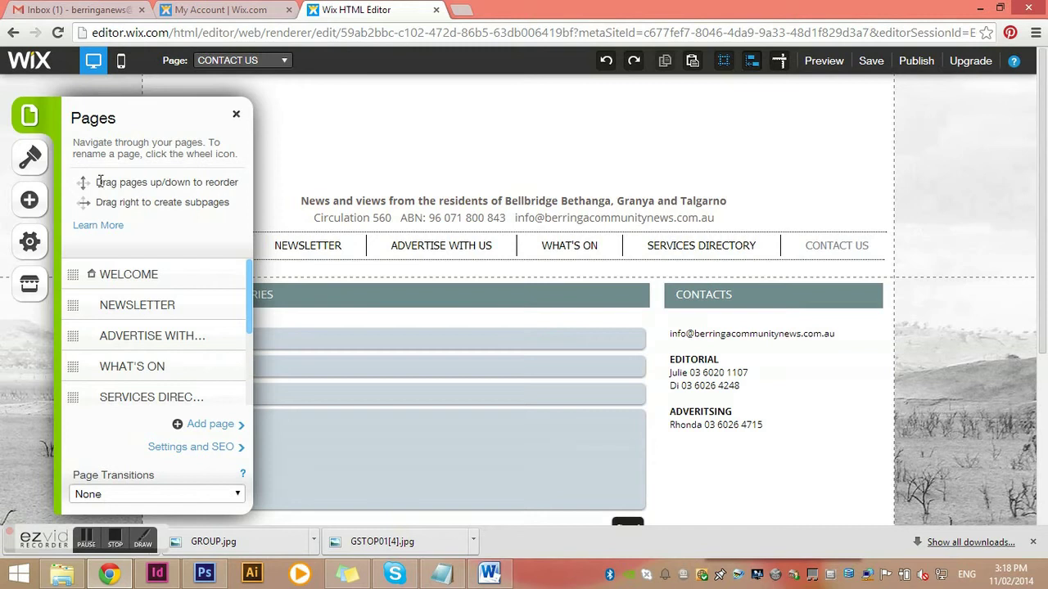
{"action": "left_click", "coordinate": [32, 162]}
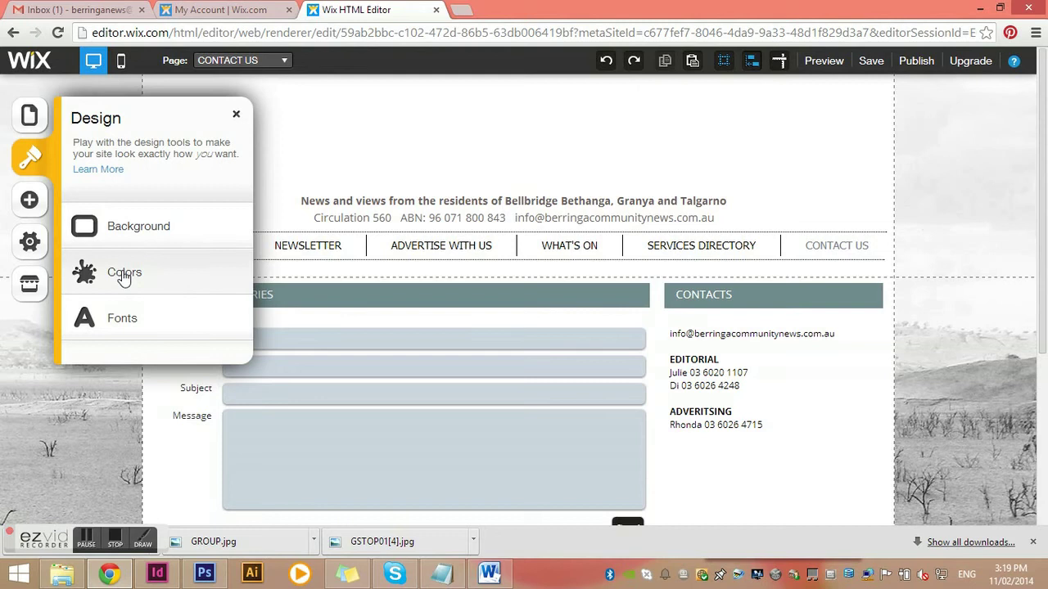
Step: Look through the available gallery types and add a Masonry gallery to the CONTACT US page
{"action": "left_click", "coordinate": [29, 202]}
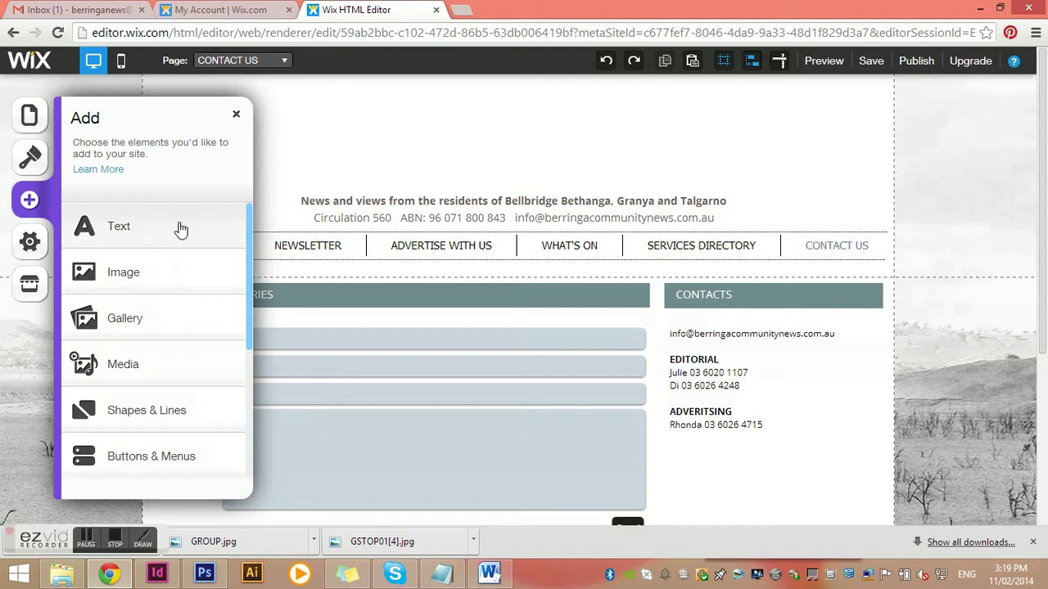
{"action": "left_click", "coordinate": [149, 322]}
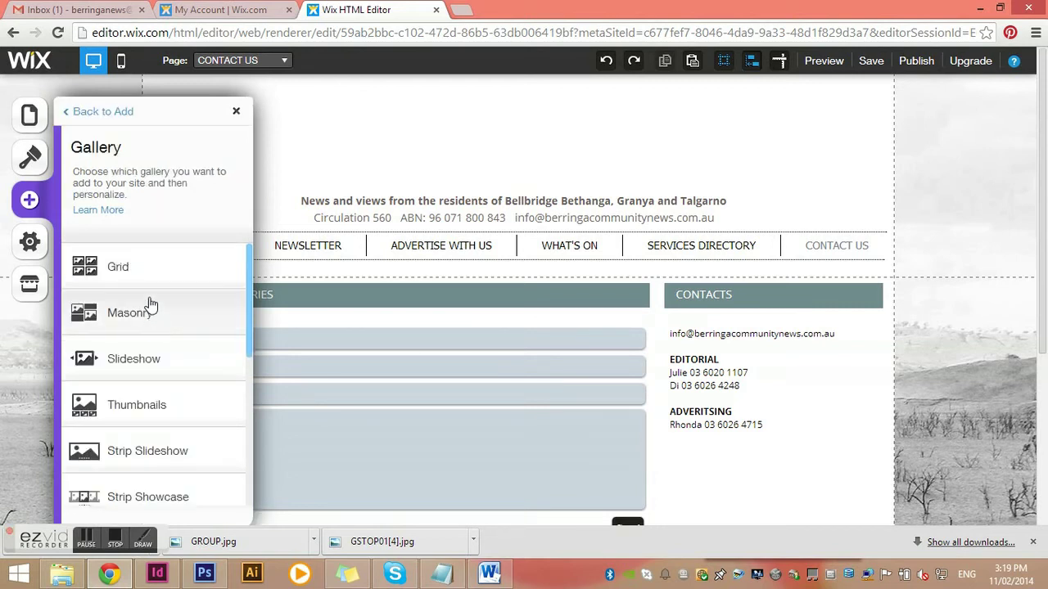
{"action": "scroll", "coordinate": [160, 326], "scroll_direction": "down", "scroll_amount": 5}
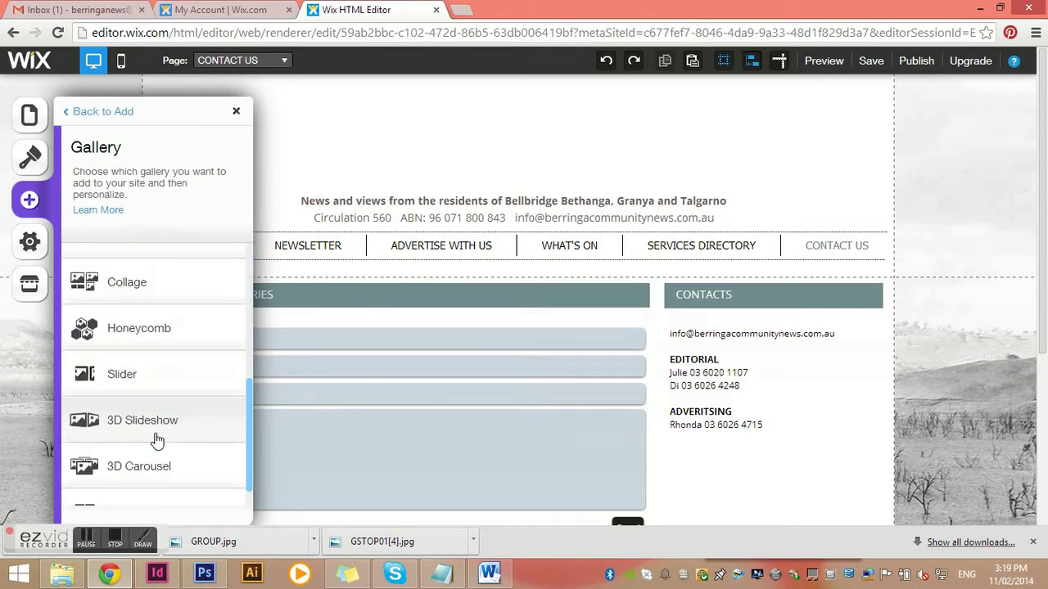
{"action": "scroll", "coordinate": [155, 440], "scroll_direction": "up", "scroll_amount": 5}
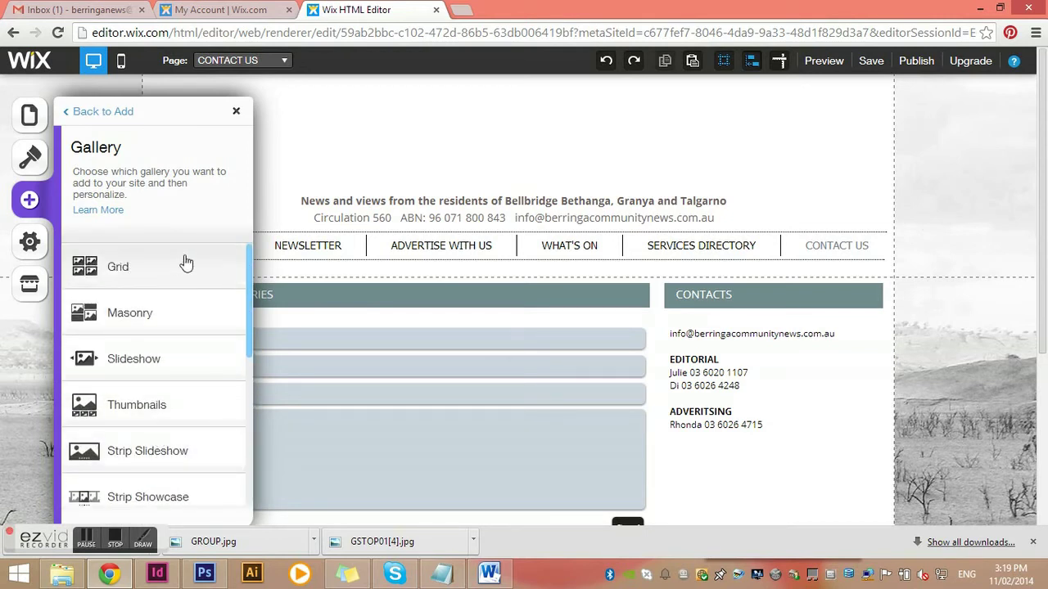
{"action": "left_click", "coordinate": [122, 319]}
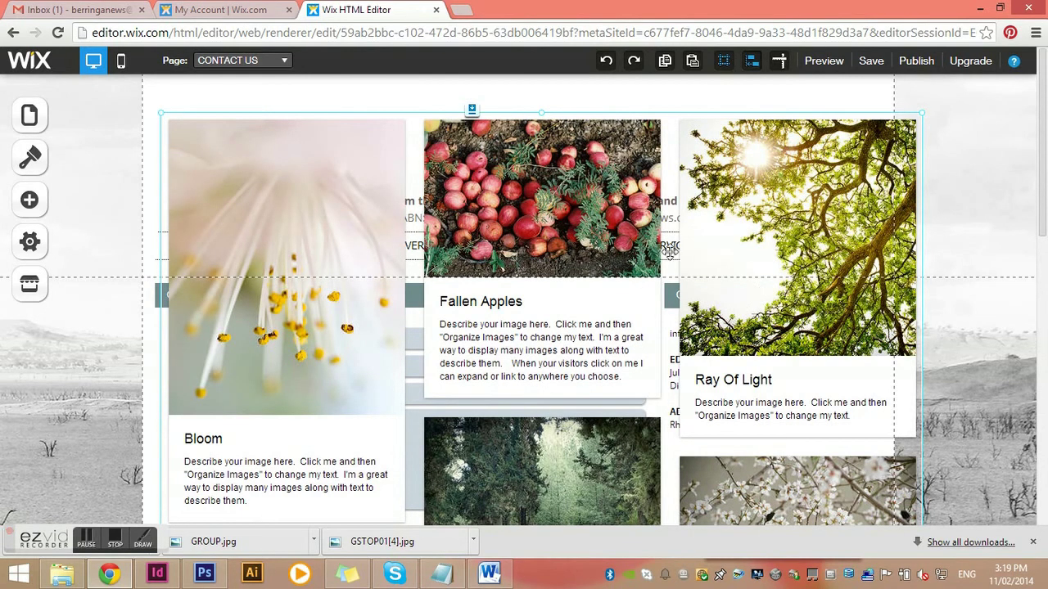
Step: Delete the Masonry gallery from the CONTACT US page
{"action": "left_click", "coordinate": [789, 244]}
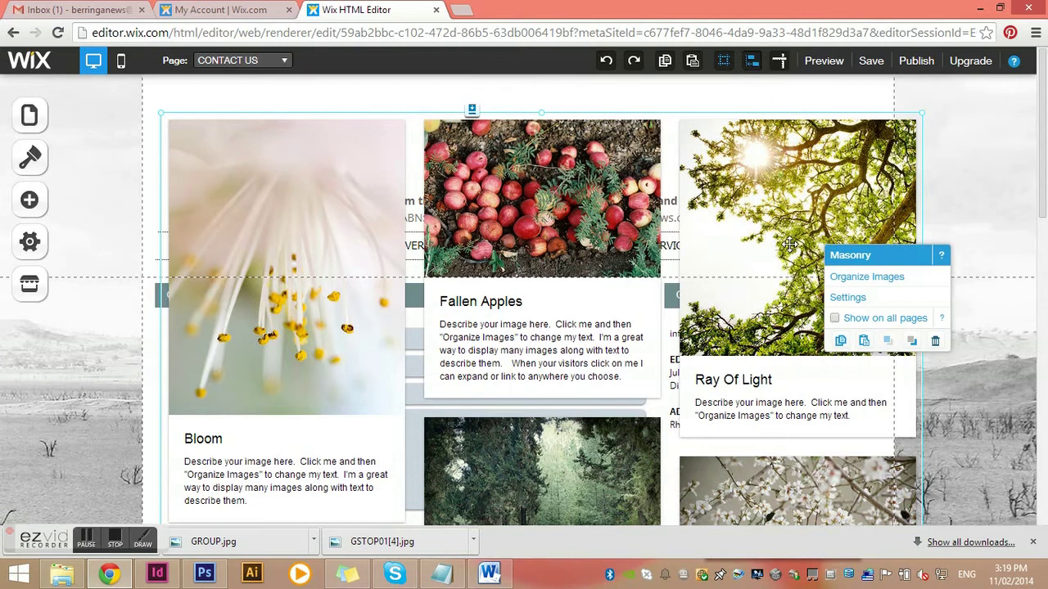
{"action": "key", "text": "Delete"}
{"action": "scroll", "coordinate": [269, 274], "scroll_direction": "down", "scroll_amount": 2}
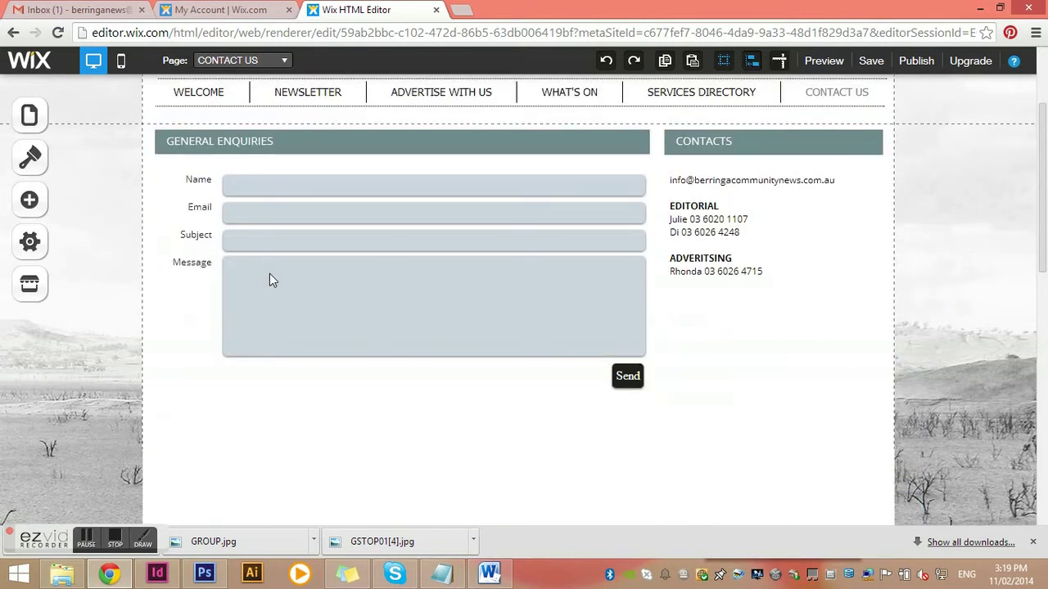
Step: Browse all the element types that can be added to the page, and view the site settings options
{"action": "left_click", "coordinate": [29, 200]}
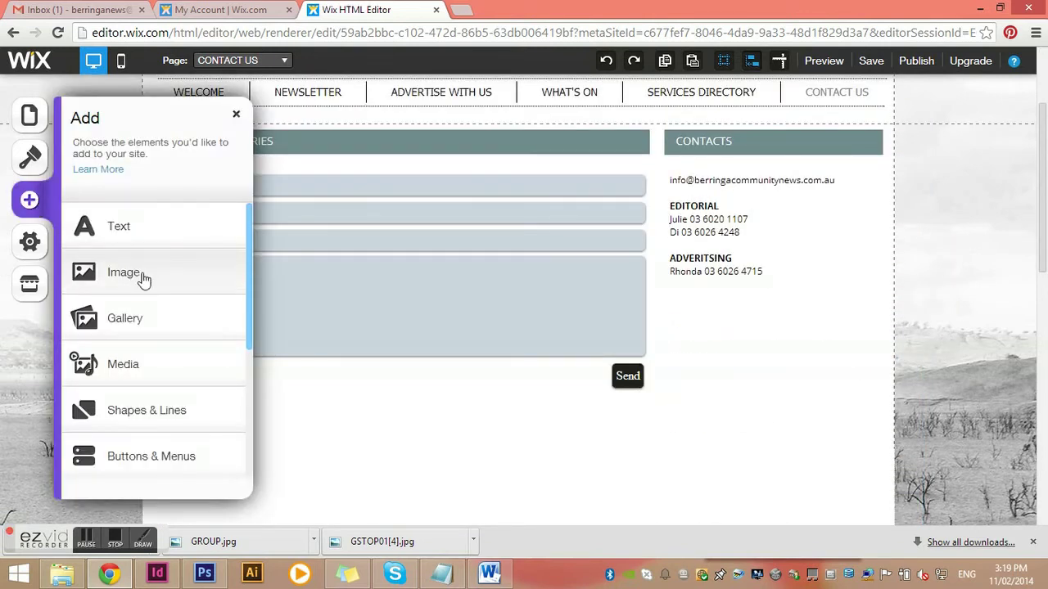
{"action": "scroll", "coordinate": [164, 295], "scroll_direction": "down", "scroll_amount": 1}
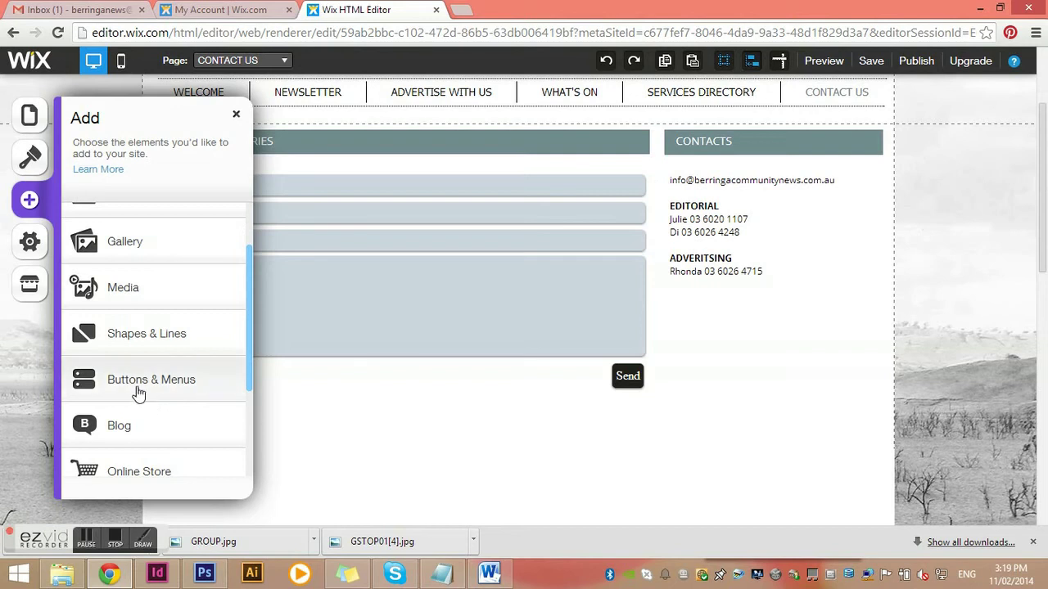
{"action": "scroll", "coordinate": [528, 246], "scroll_direction": "down", "scroll_amount": 3}
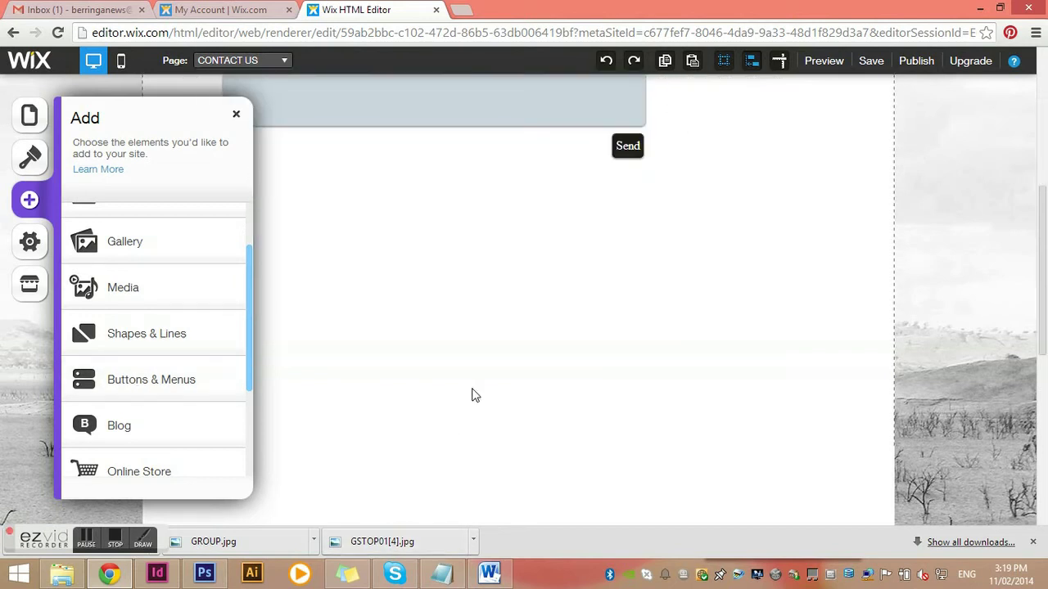
{"action": "scroll", "coordinate": [475, 392], "scroll_direction": "down", "scroll_amount": 2}
{"action": "scroll", "coordinate": [479, 382], "scroll_direction": "down", "scroll_amount": 2}
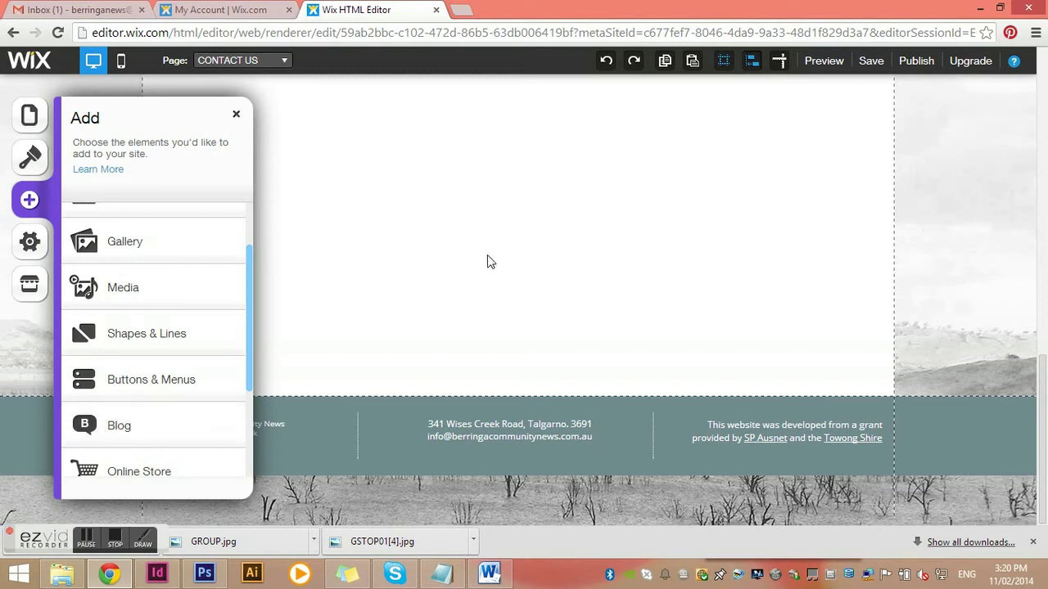
{"action": "scroll", "coordinate": [131, 393], "scroll_direction": "down", "scroll_amount": 3}
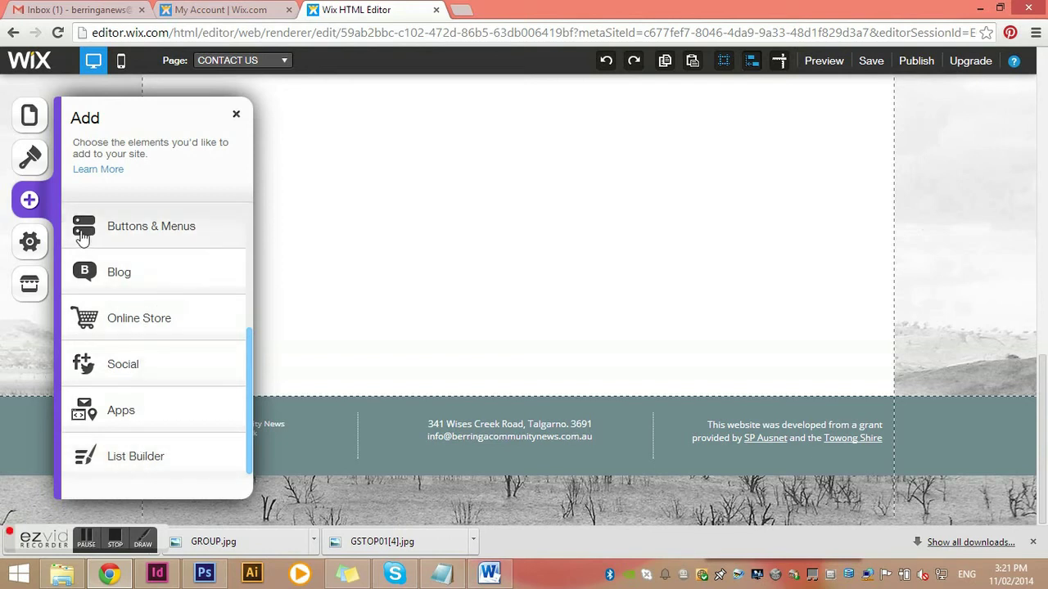
{"action": "left_click", "coordinate": [236, 114]}
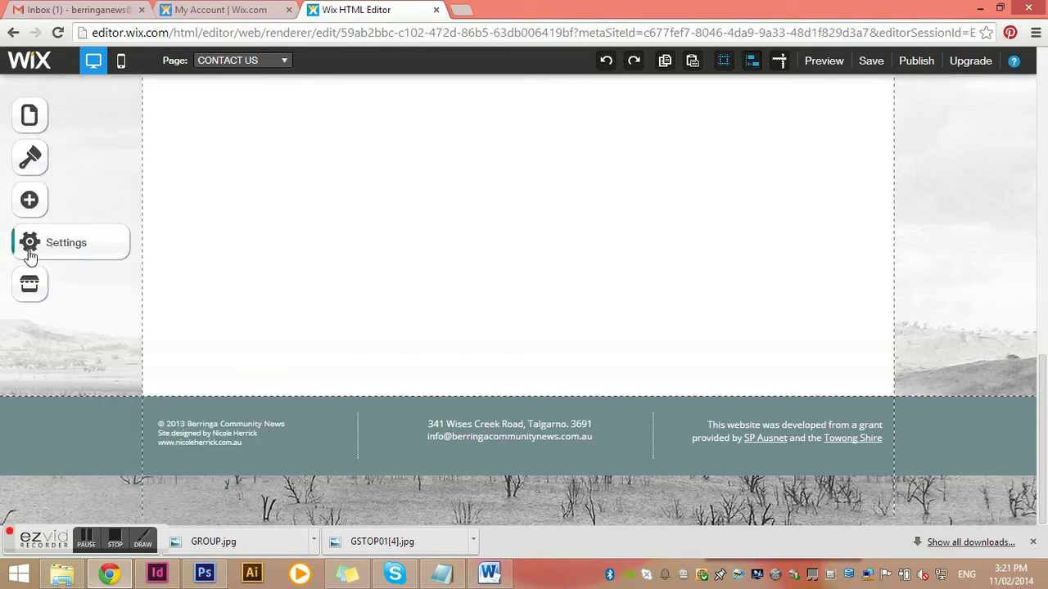
{"action": "left_click", "coordinate": [30, 250]}
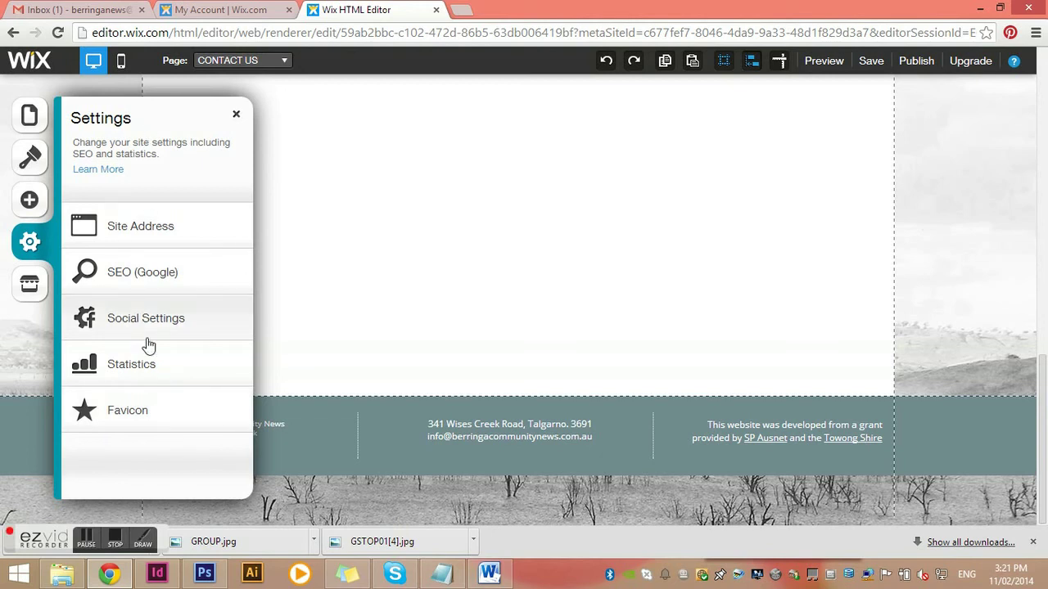
Step: Open the Wix App Market and browse the full list of available apps
{"action": "left_click", "coordinate": [29, 287]}
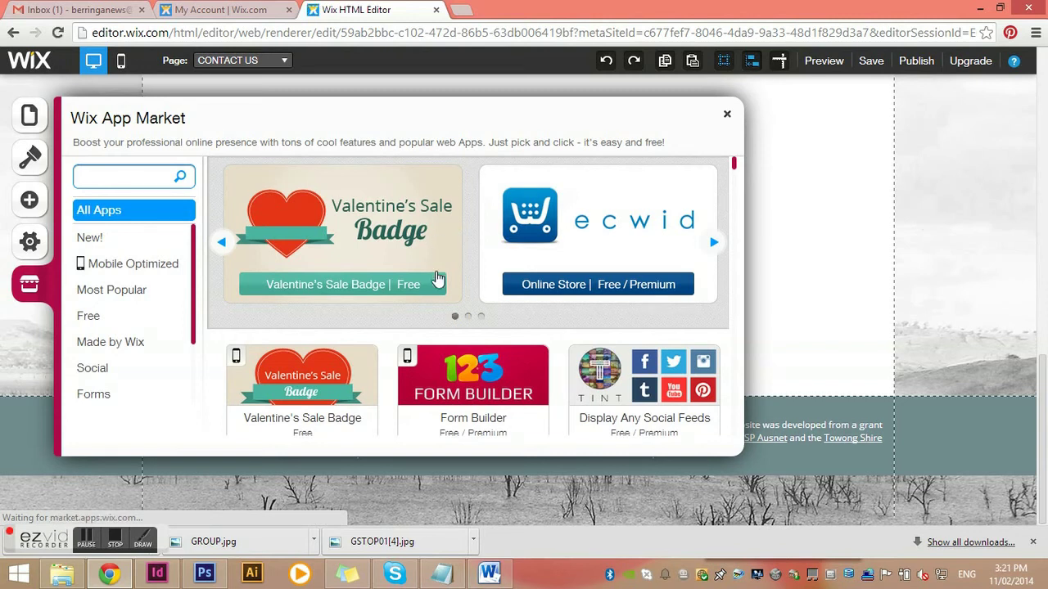
{"action": "scroll", "coordinate": [426, 272], "scroll_direction": "down", "scroll_amount": 1}
{"action": "scroll", "coordinate": [377, 278], "scroll_direction": "down", "scroll_amount": 5}
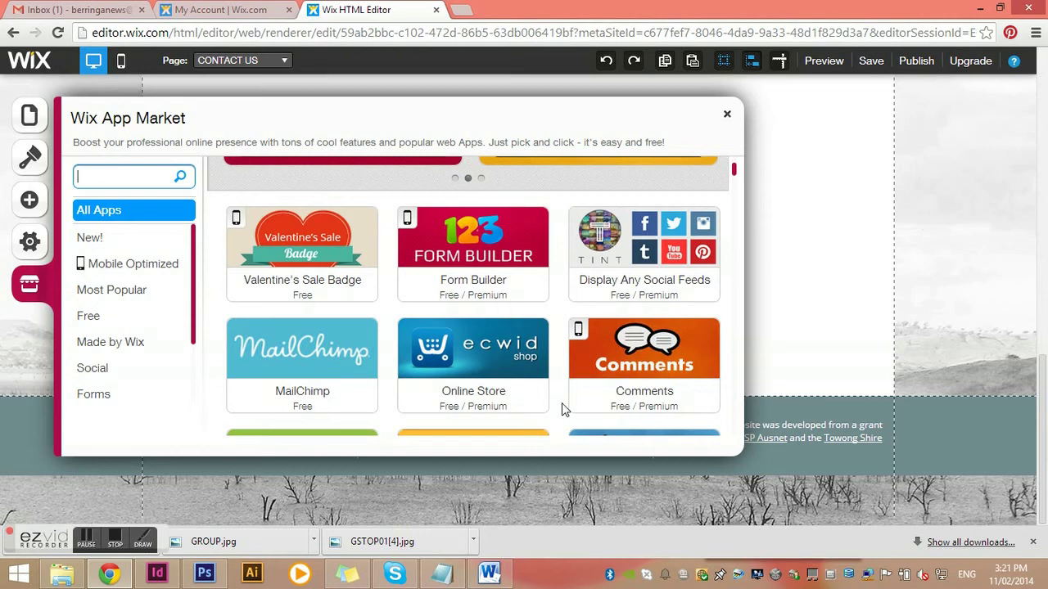
{"action": "scroll", "coordinate": [554, 405], "scroll_direction": "down", "scroll_amount": 3}
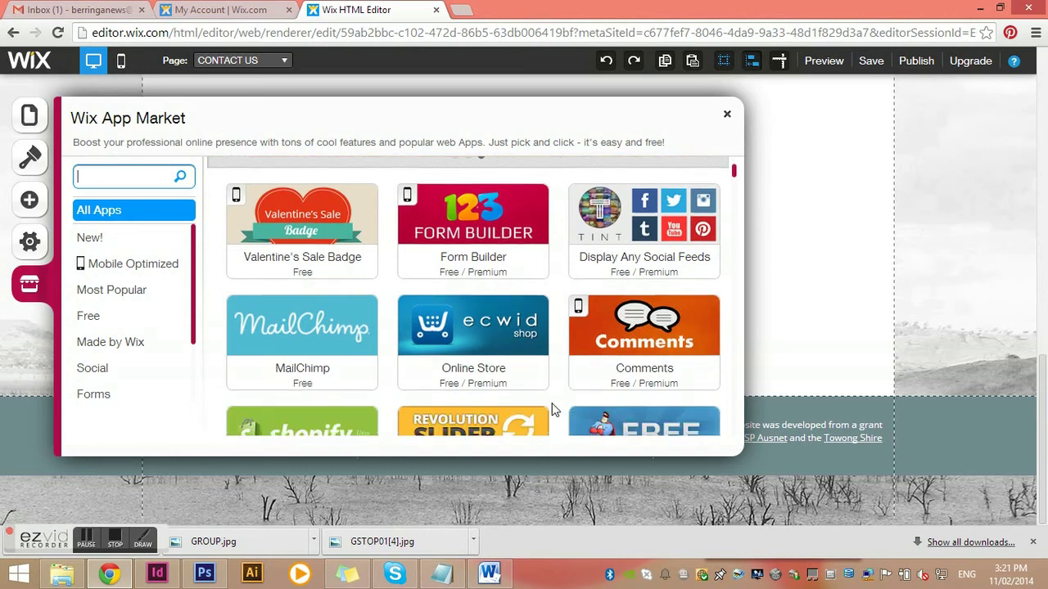
{"action": "scroll", "coordinate": [554, 384], "scroll_direction": "down", "scroll_amount": 3}
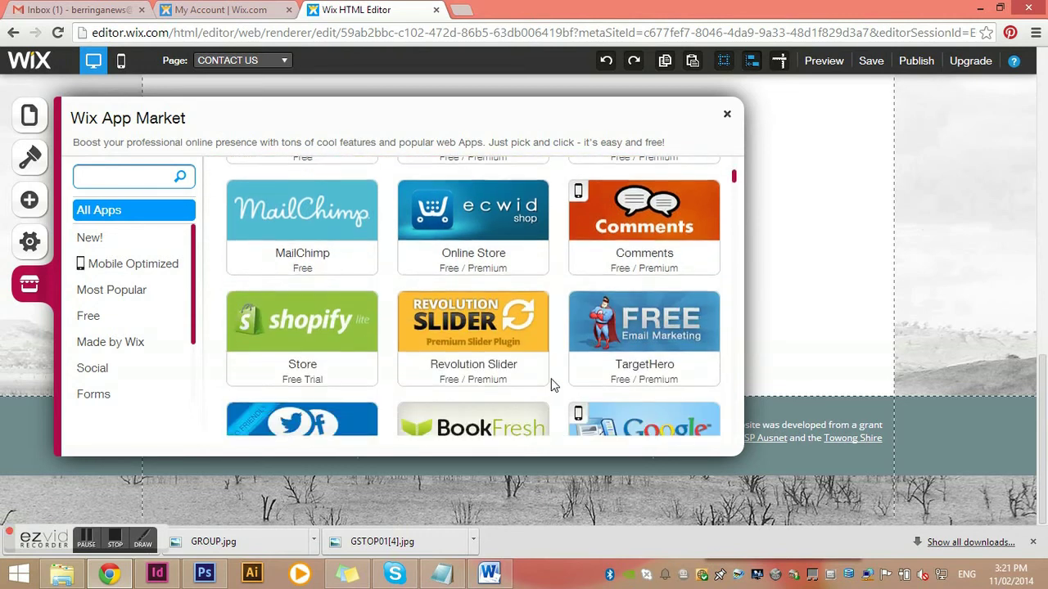
{"action": "scroll", "coordinate": [553, 385], "scroll_direction": "down", "scroll_amount": 5}
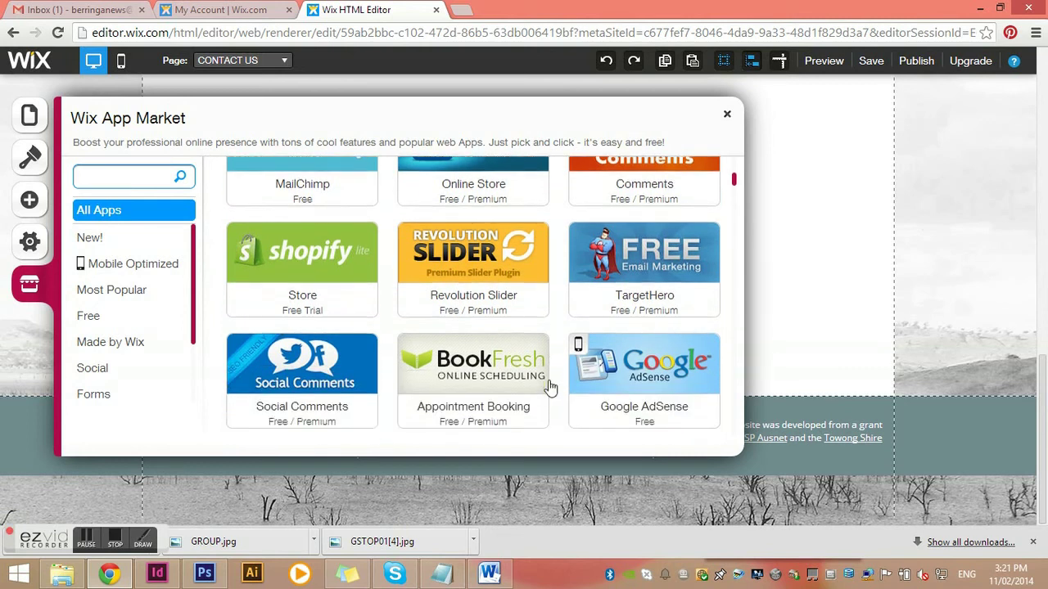
{"action": "scroll", "coordinate": [549, 391], "scroll_direction": "down", "scroll_amount": 5}
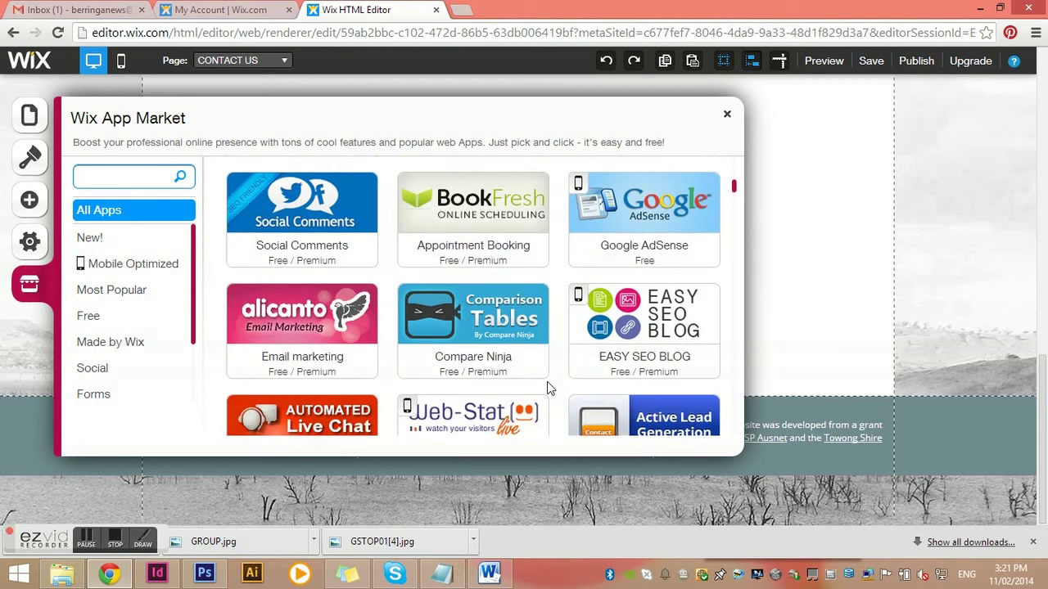
{"action": "scroll", "coordinate": [548, 389], "scroll_direction": "down", "scroll_amount": 5}
{"action": "scroll", "coordinate": [549, 390], "scroll_direction": "down", "scroll_amount": 7}
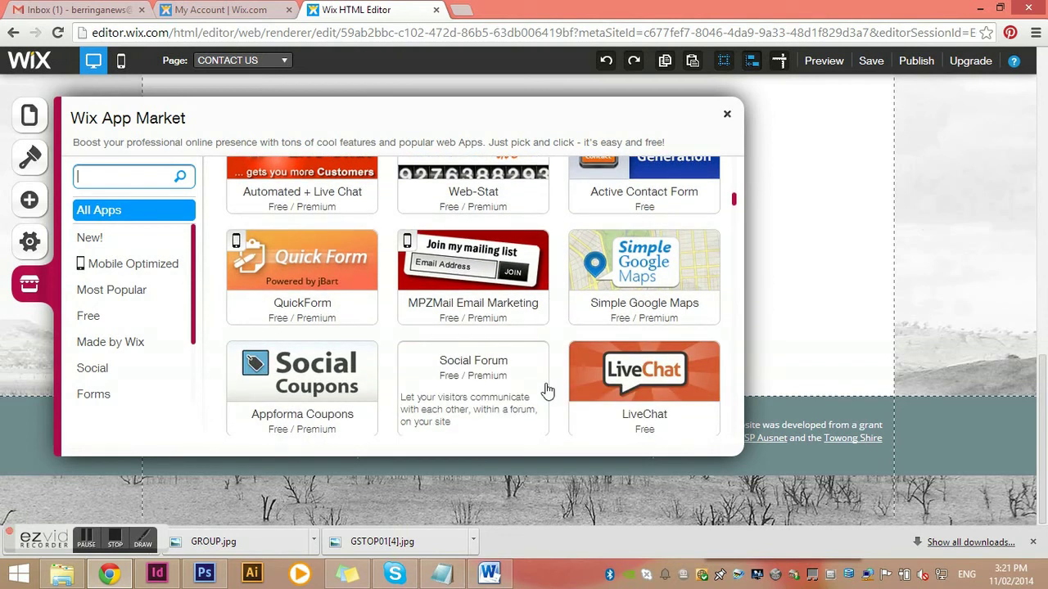
{"action": "scroll", "coordinate": [548, 391], "scroll_direction": "down", "scroll_amount": 4}
{"action": "scroll", "coordinate": [548, 391], "scroll_direction": "down", "scroll_amount": 12}
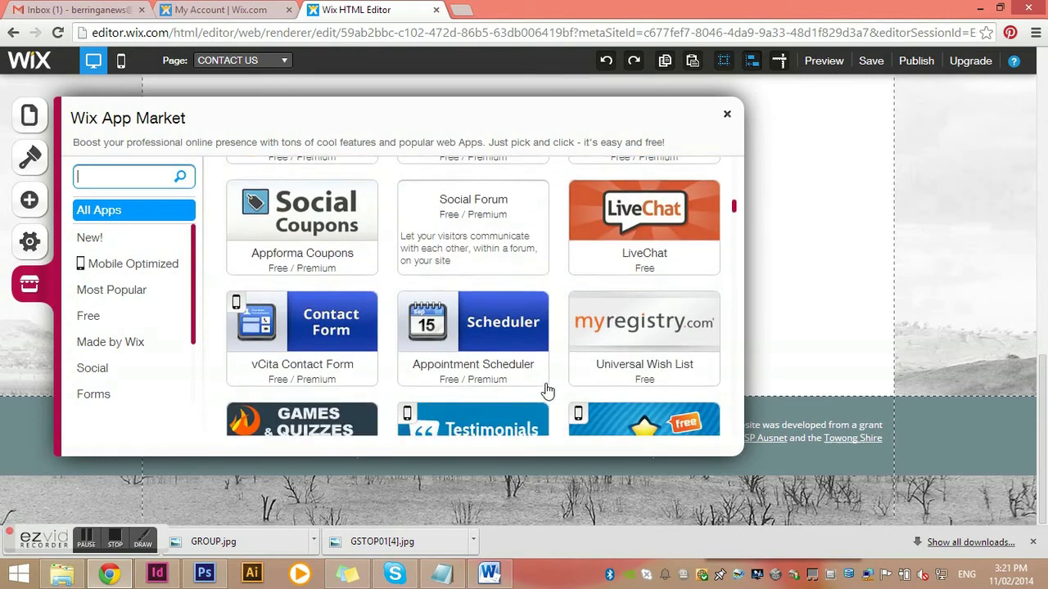
{"action": "scroll", "coordinate": [548, 391], "scroll_direction": "down", "scroll_amount": 8}
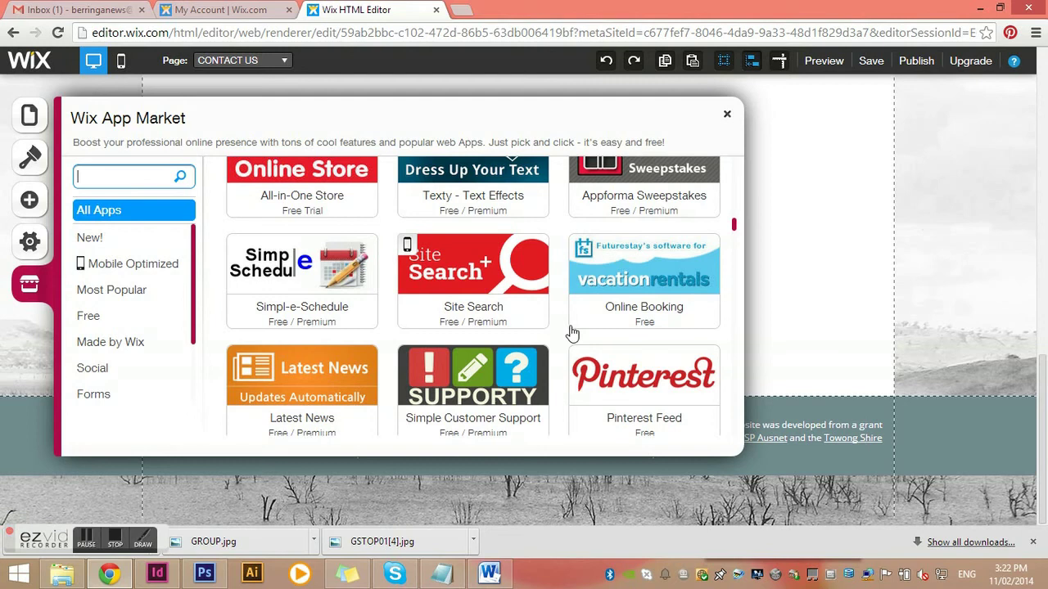
{"action": "scroll", "coordinate": [577, 325], "scroll_direction": "down", "scroll_amount": 2}
{"action": "scroll", "coordinate": [581, 321], "scroll_direction": "down", "scroll_amount": 10}
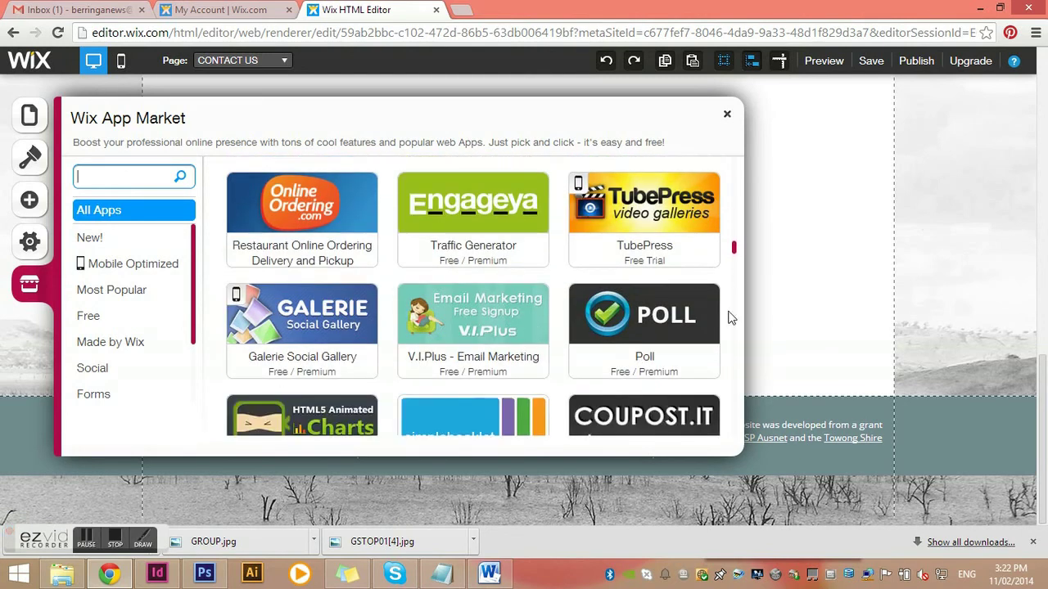
{"action": "mouse_move", "coordinate": [661, 306]}
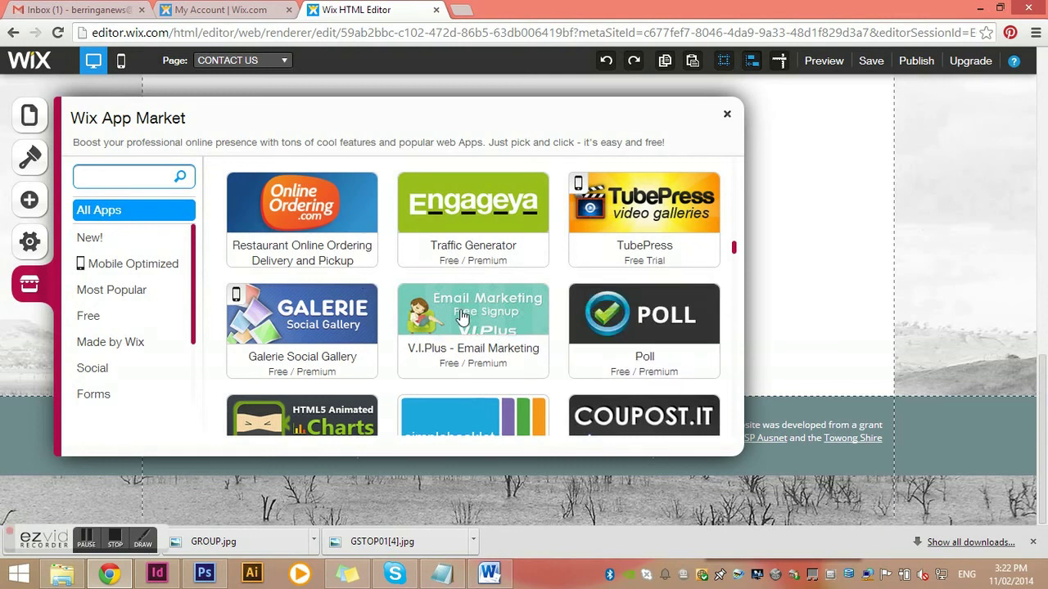
Step: Finish browsing the full app list and close the Wix App Market
{"action": "scroll", "coordinate": [461, 324], "scroll_direction": "down", "scroll_amount": 1}
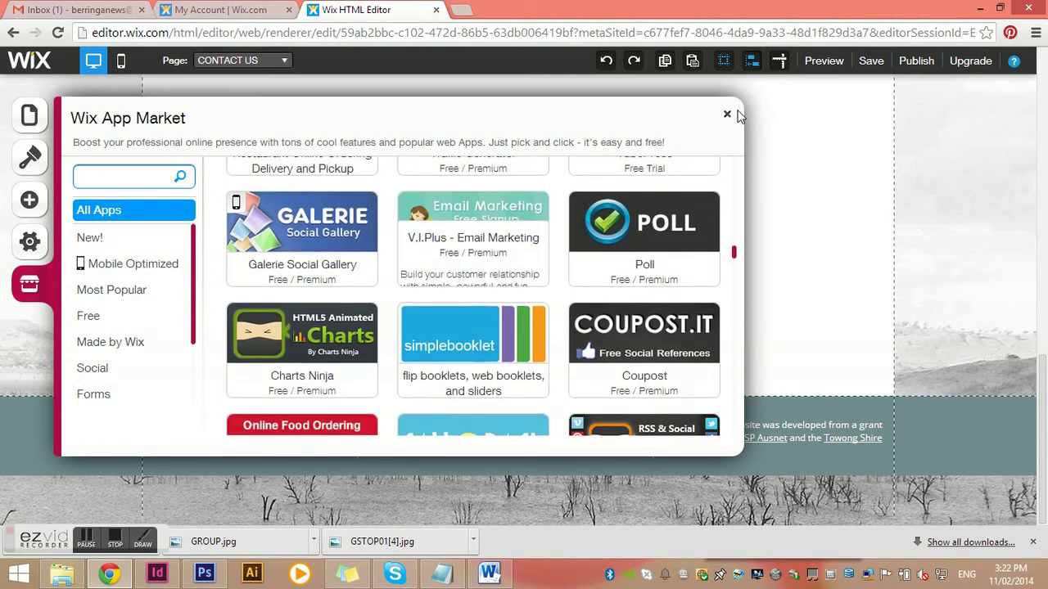
{"action": "left_click", "coordinate": [727, 115]}
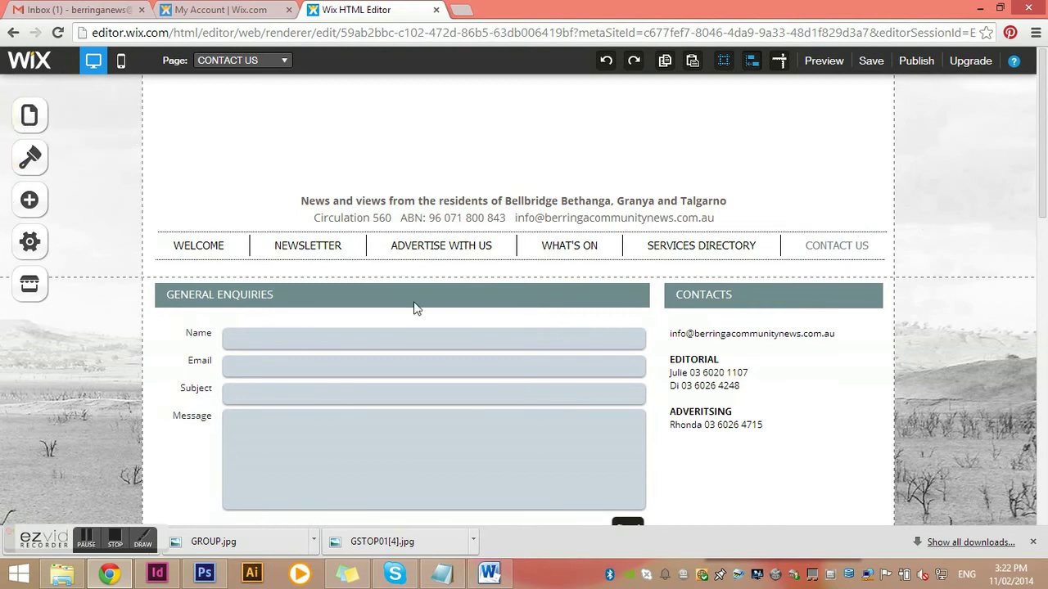
Step: Inspect the CONTACTS heading box, the contact details text and the general enquiries form by selecting each one
{"action": "left_click", "coordinate": [737, 295]}
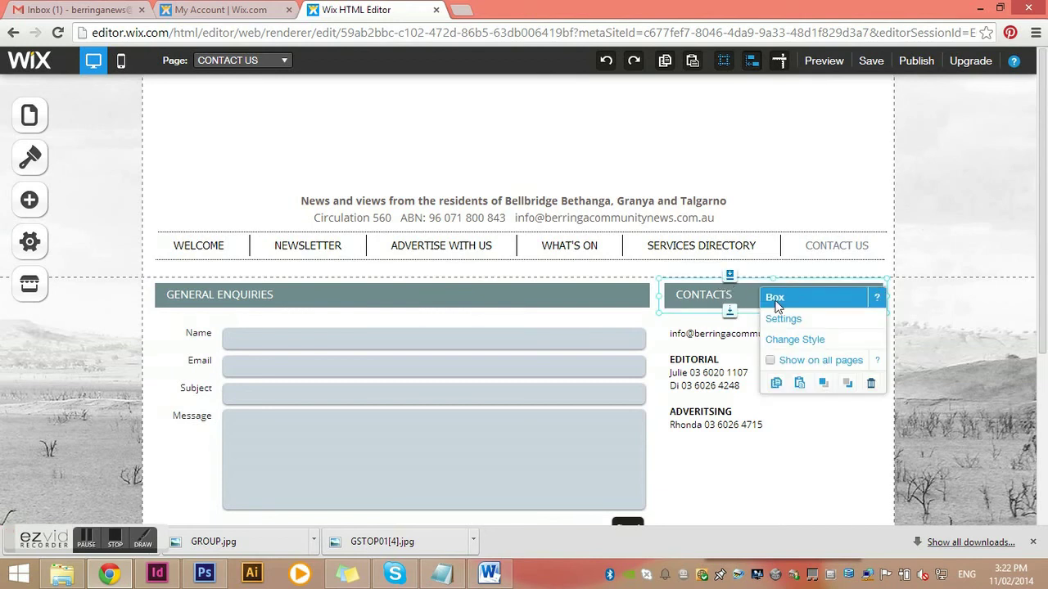
{"action": "left_click", "coordinate": [727, 360]}
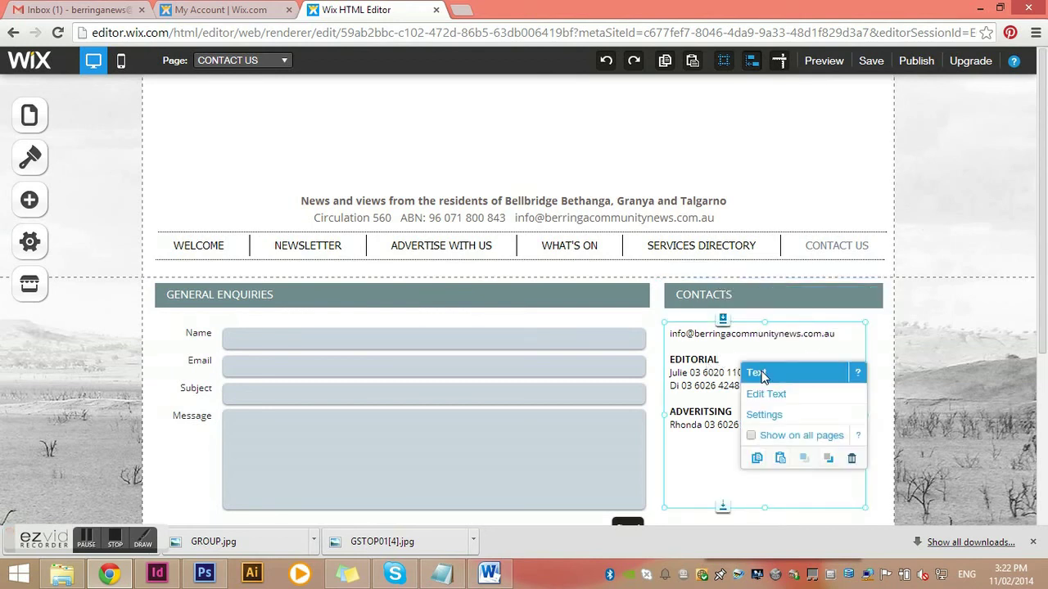
{"action": "left_click", "coordinate": [456, 413]}
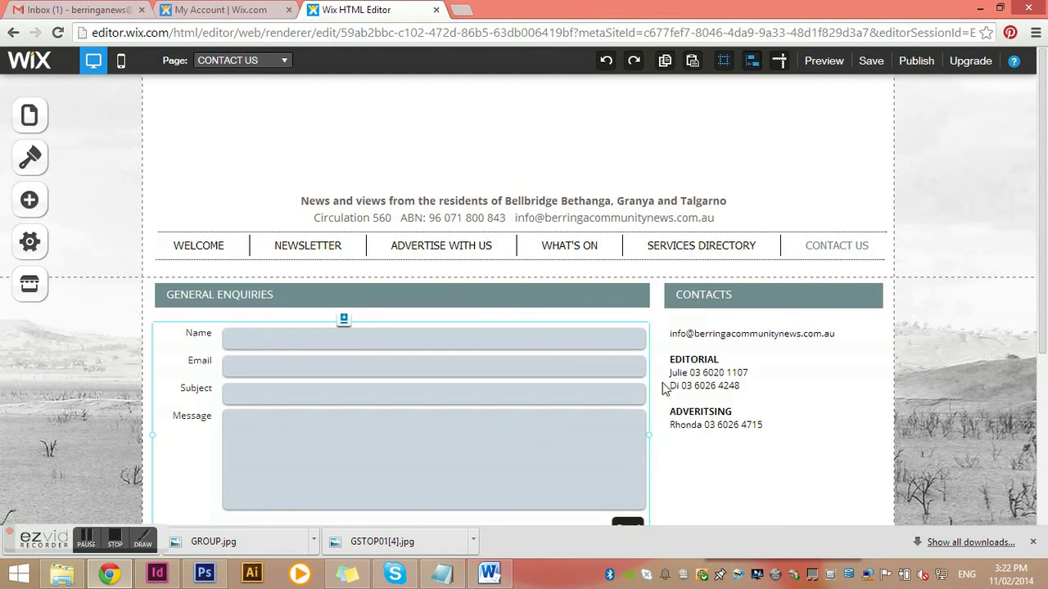
Step: Start closing the website editor and dismiss the request to leave the page
{"action": "left_click", "coordinate": [436, 10]}
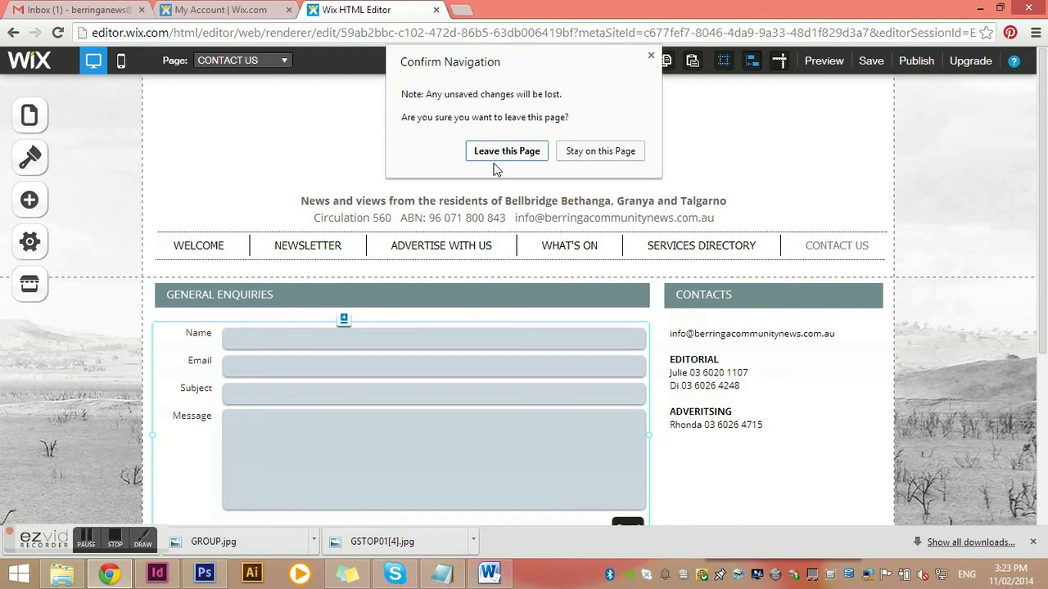
{"action": "left_click", "coordinate": [651, 57]}
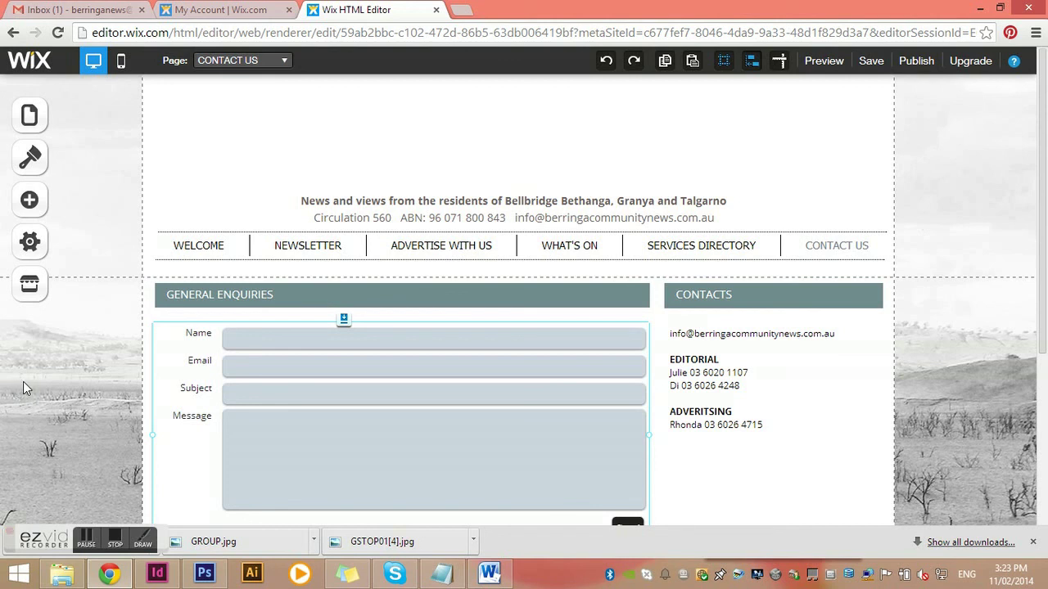
{"action": "scroll", "coordinate": [418, 482], "scroll_direction": "down", "scroll_amount": 3}
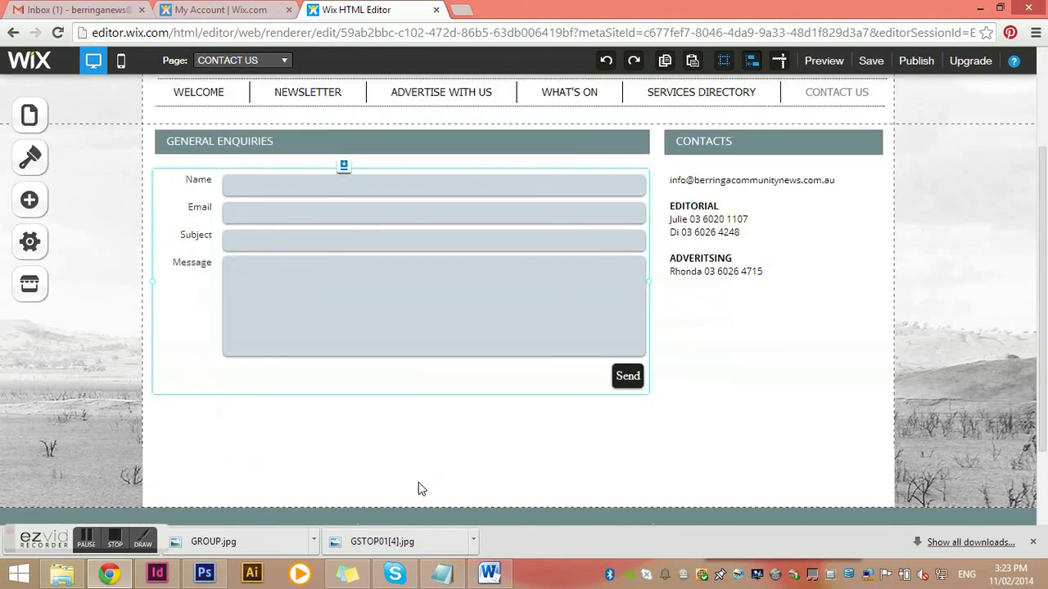
{"action": "scroll", "coordinate": [418, 483], "scroll_direction": "up", "scroll_amount": 3}
{"action": "scroll", "coordinate": [418, 482], "scroll_direction": "up", "scroll_amount": 1}
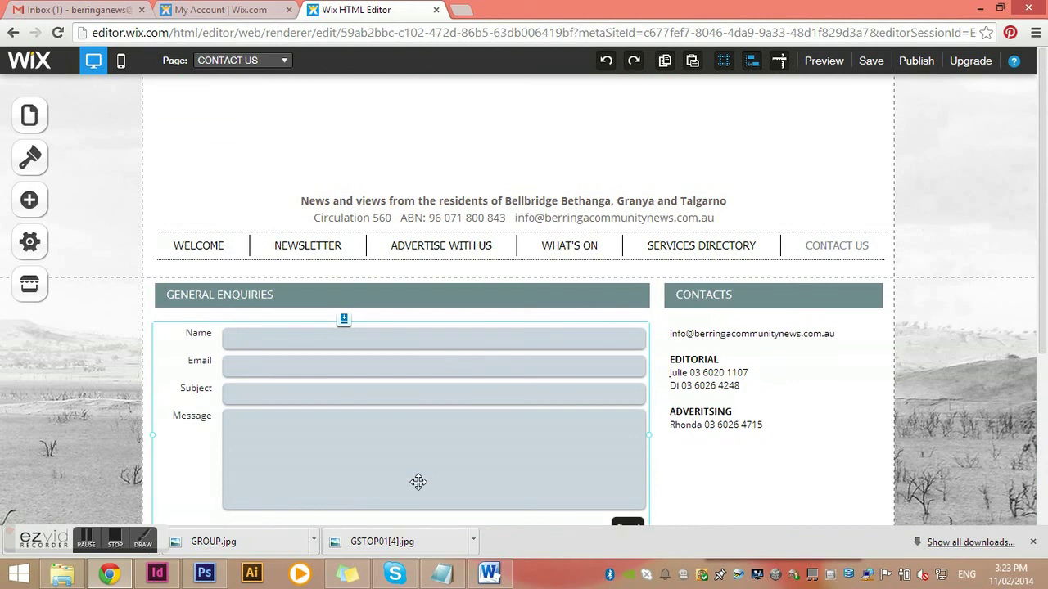